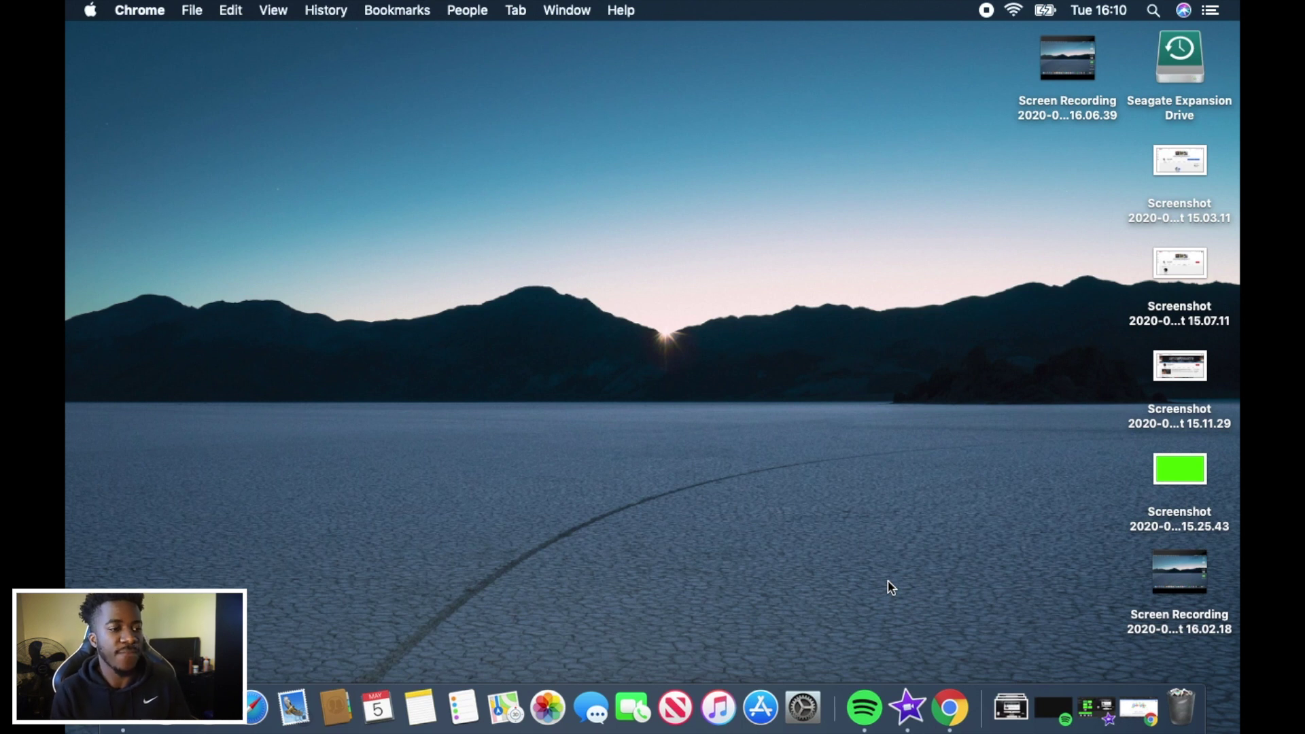
# Step: Open the Chrome browser and search Google for "iphone screen template"
pyautogui.click(955, 707)
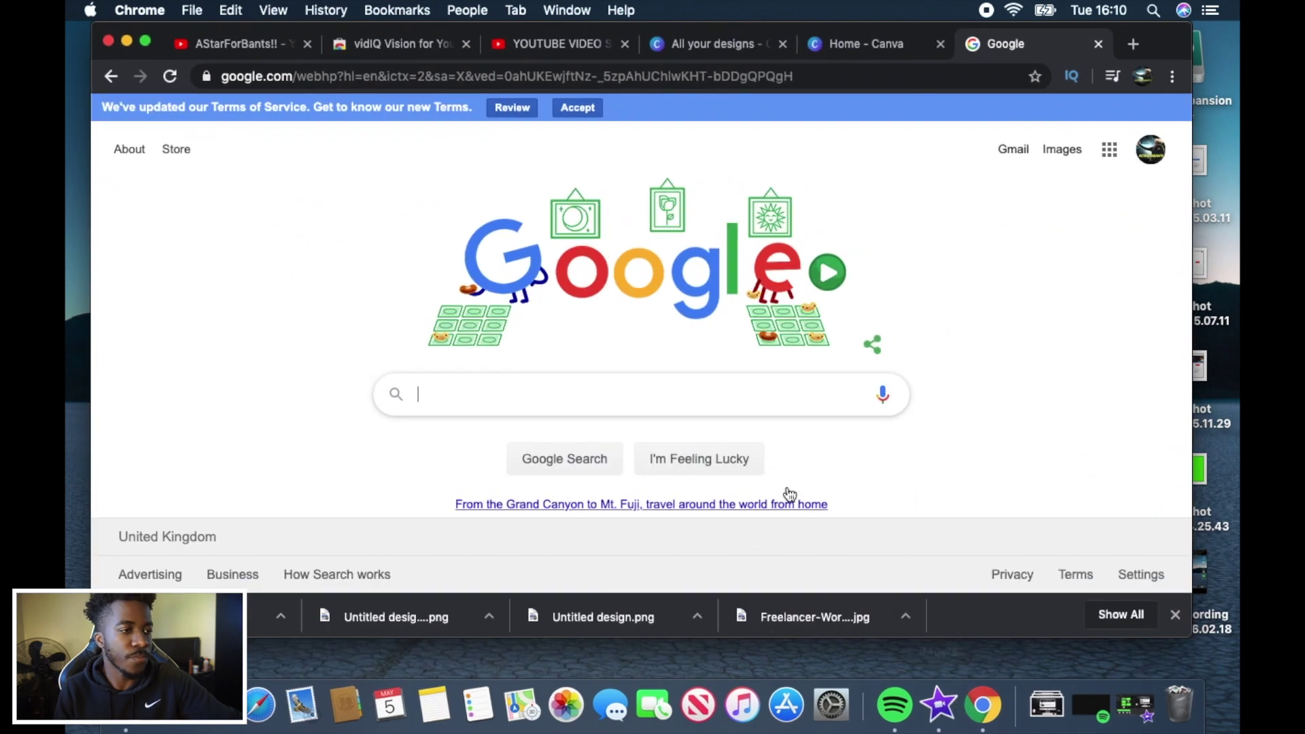
pyautogui.click(667, 401)
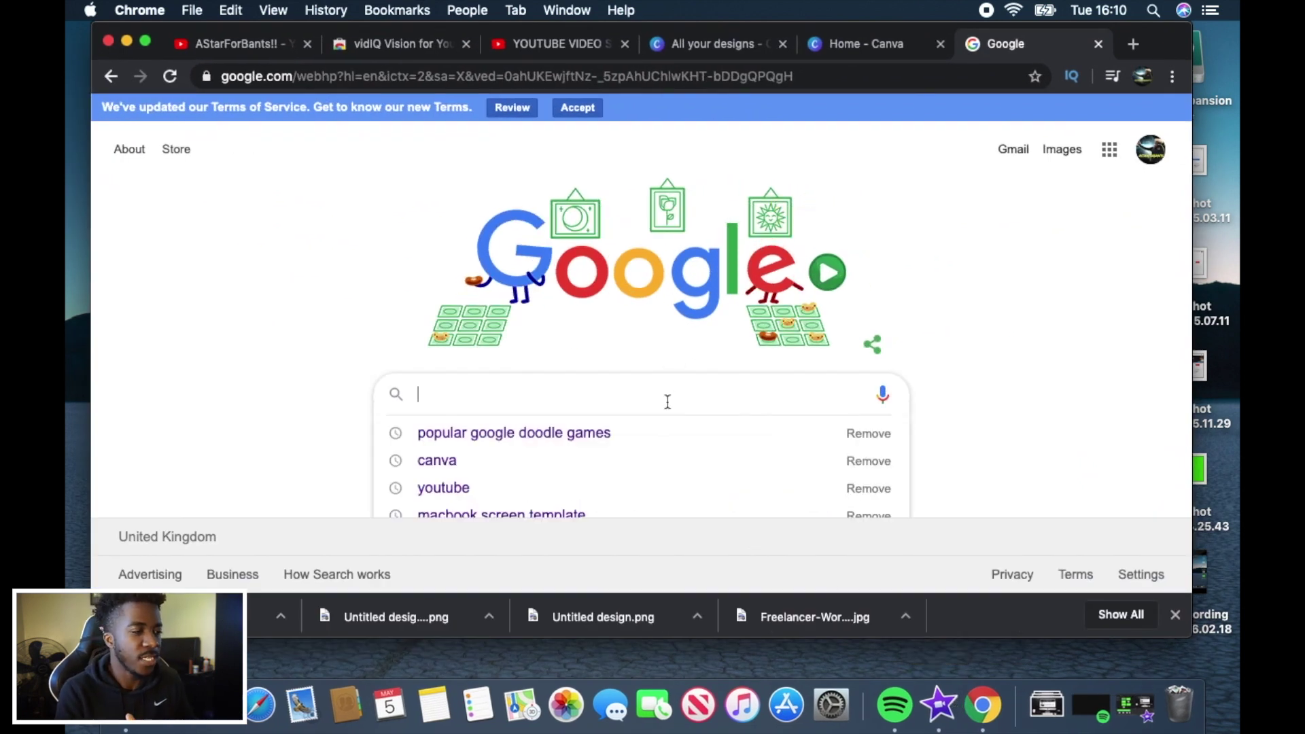
pyautogui.write('ihone')
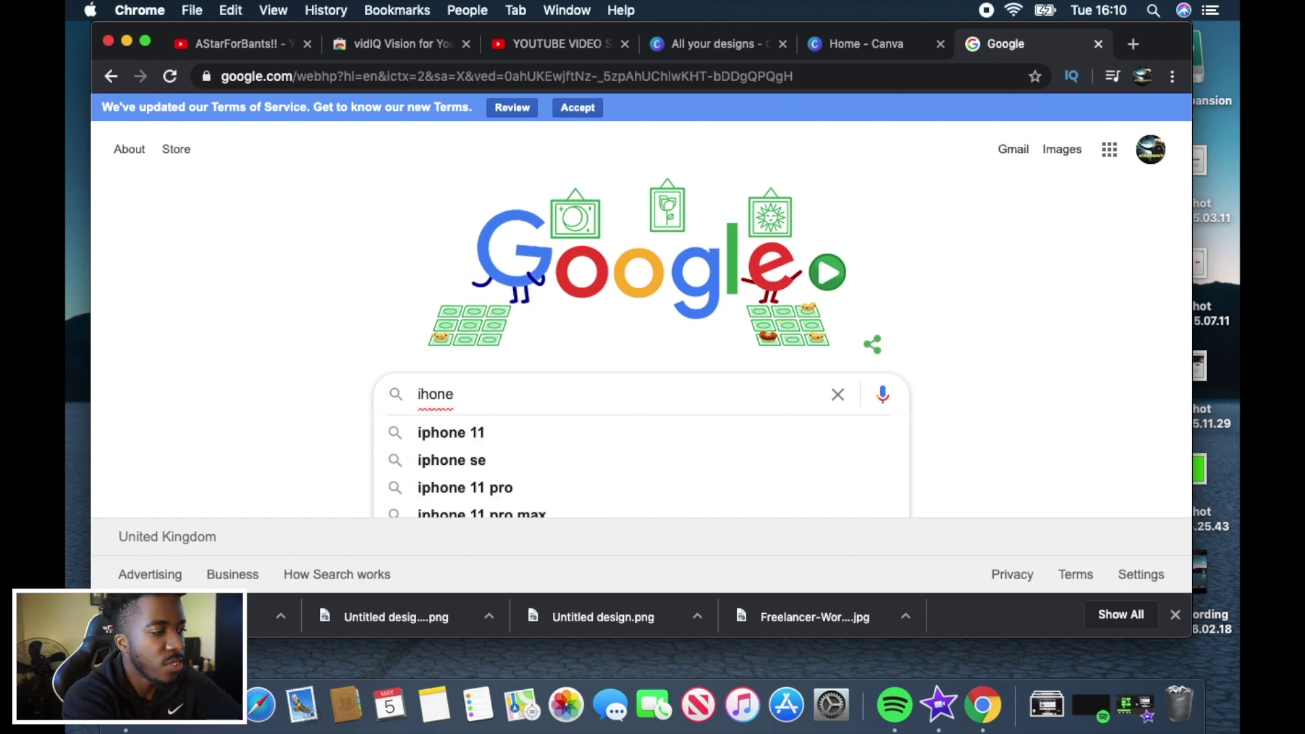
pyautogui.press('BackSpace')
pyautogui.press('BackSpace')
pyautogui.press('BackSpace')
pyautogui.press('BackSpace')
pyautogui.write('phone screen')
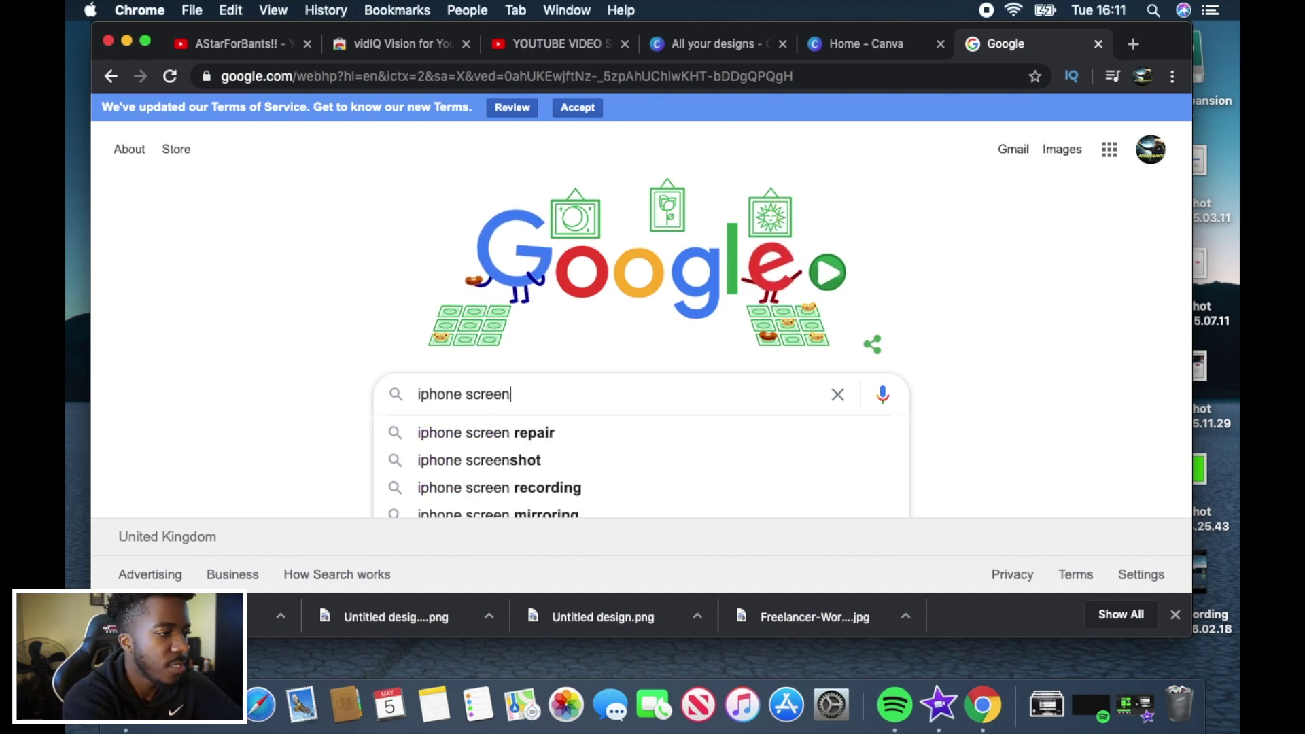
pyautogui.write(' template')
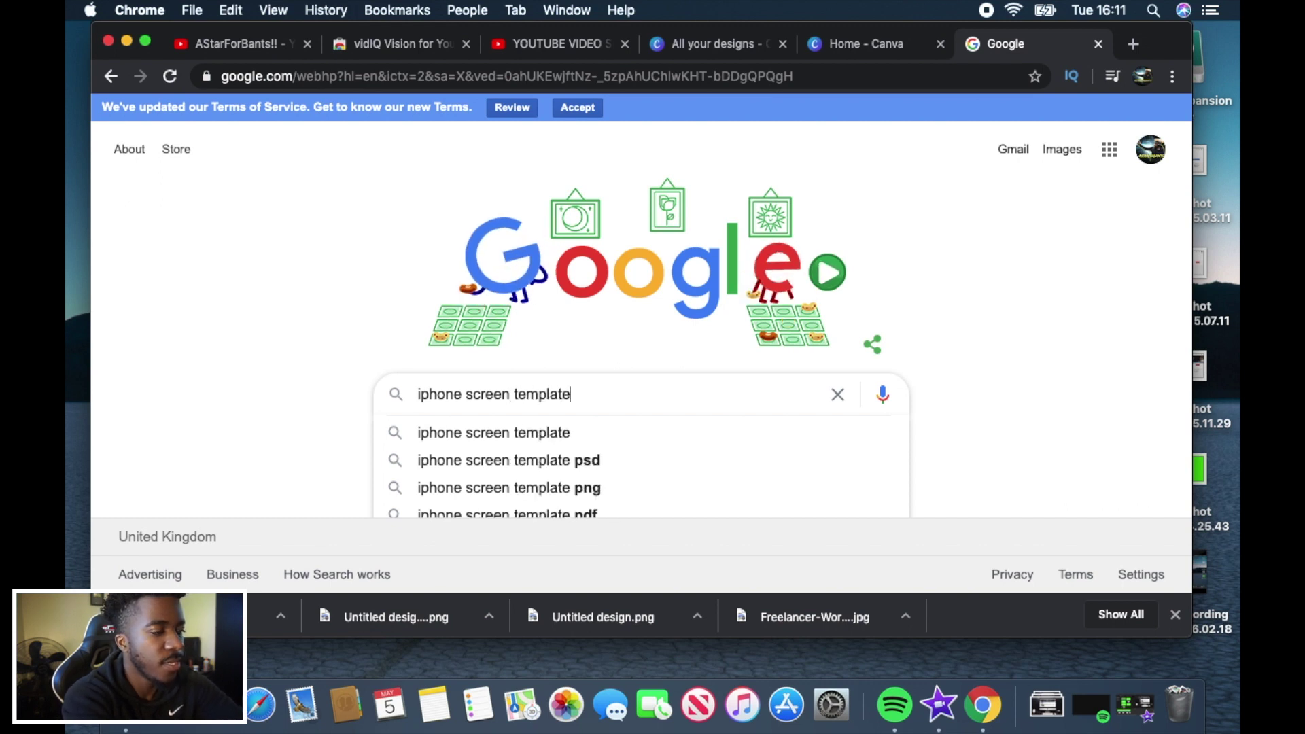
pyautogui.press('Return')
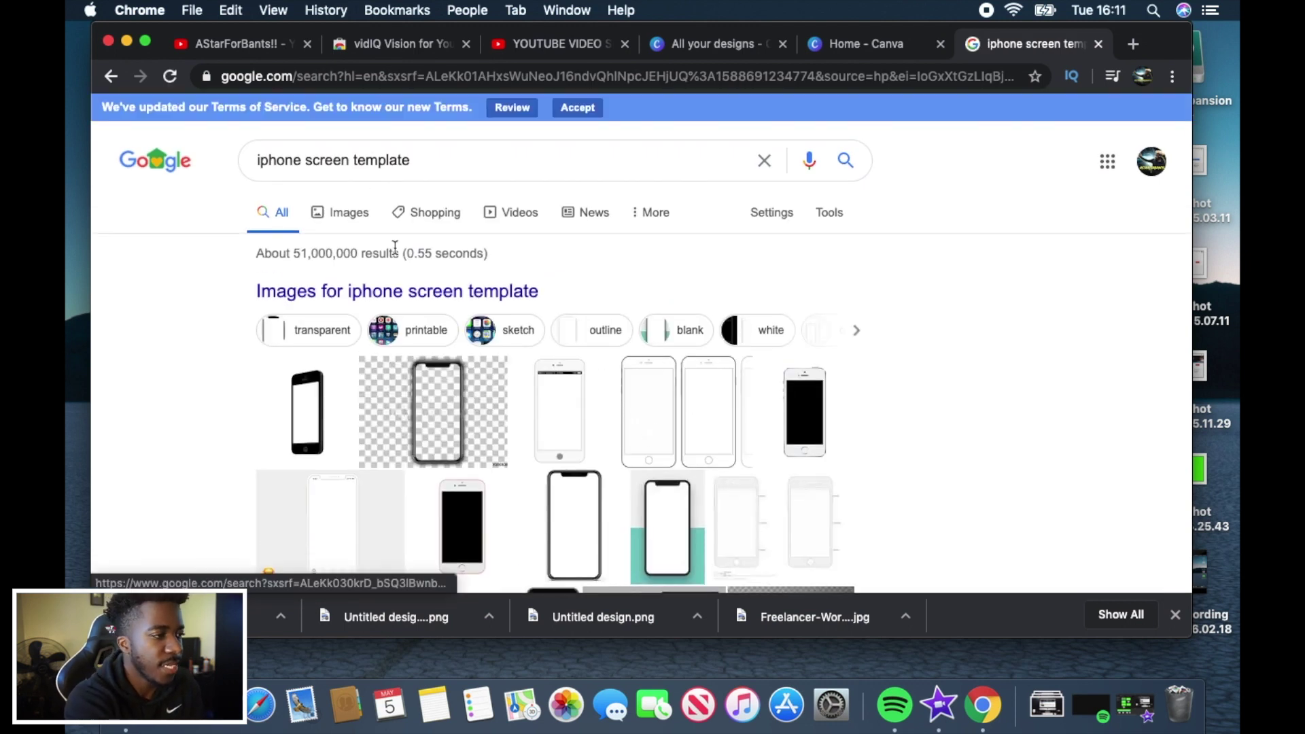
# Step: Show the image results for the iPhone screen templates and look through the available mockups
pyautogui.click(361, 214)
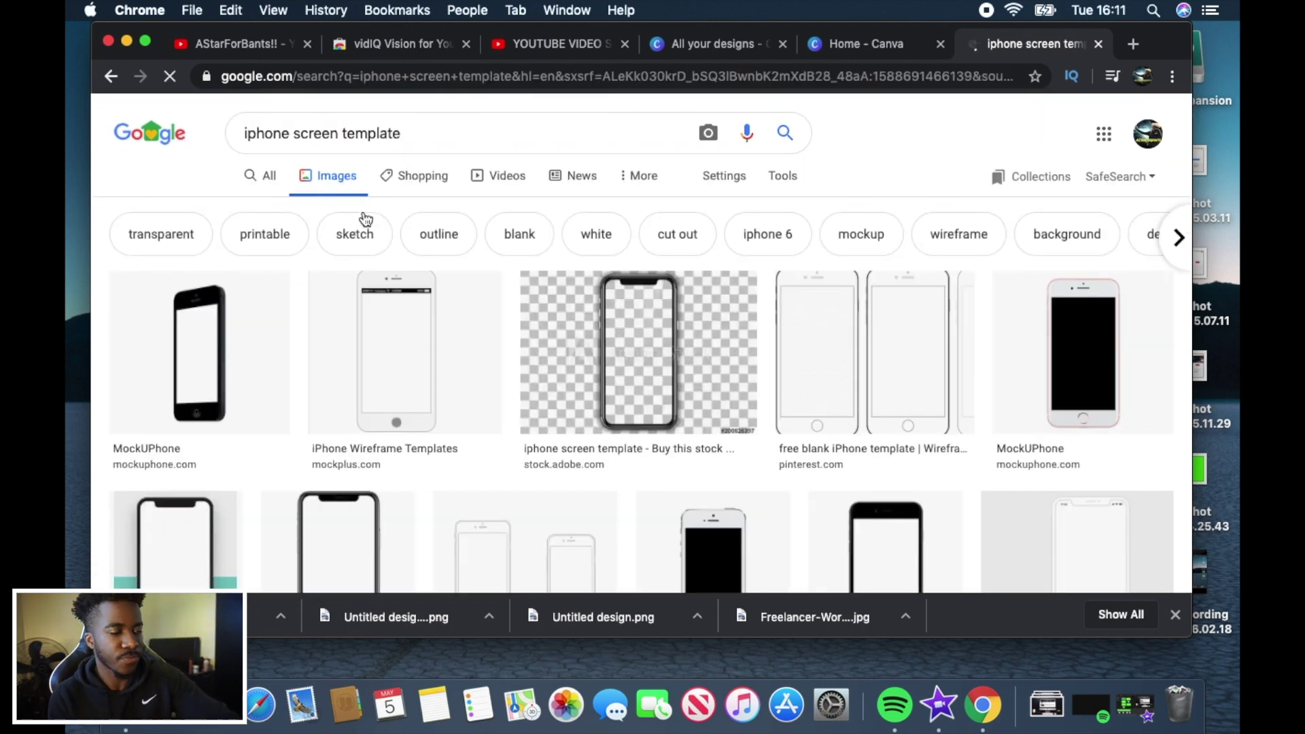
pyautogui.scroll(-4, 447, 336)
pyautogui.scroll(-4, 448, 336)
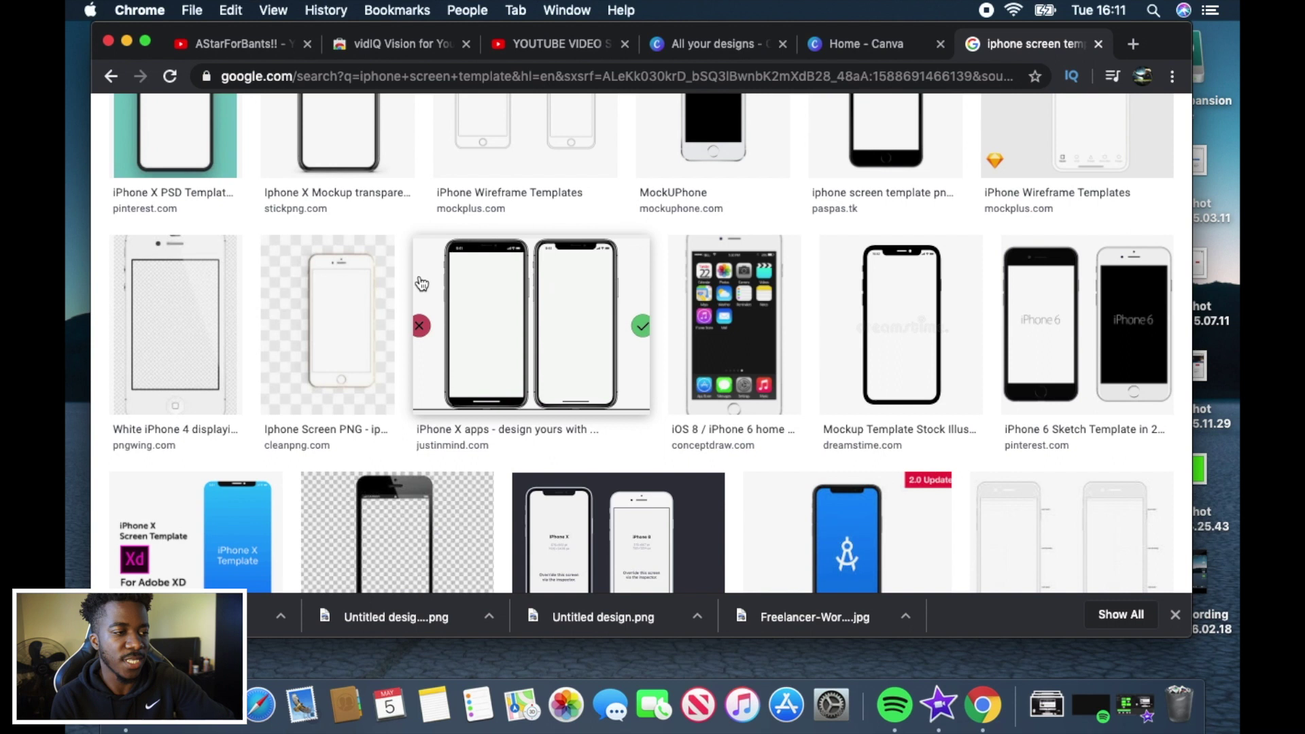
pyautogui.scroll(8, 620, 270)
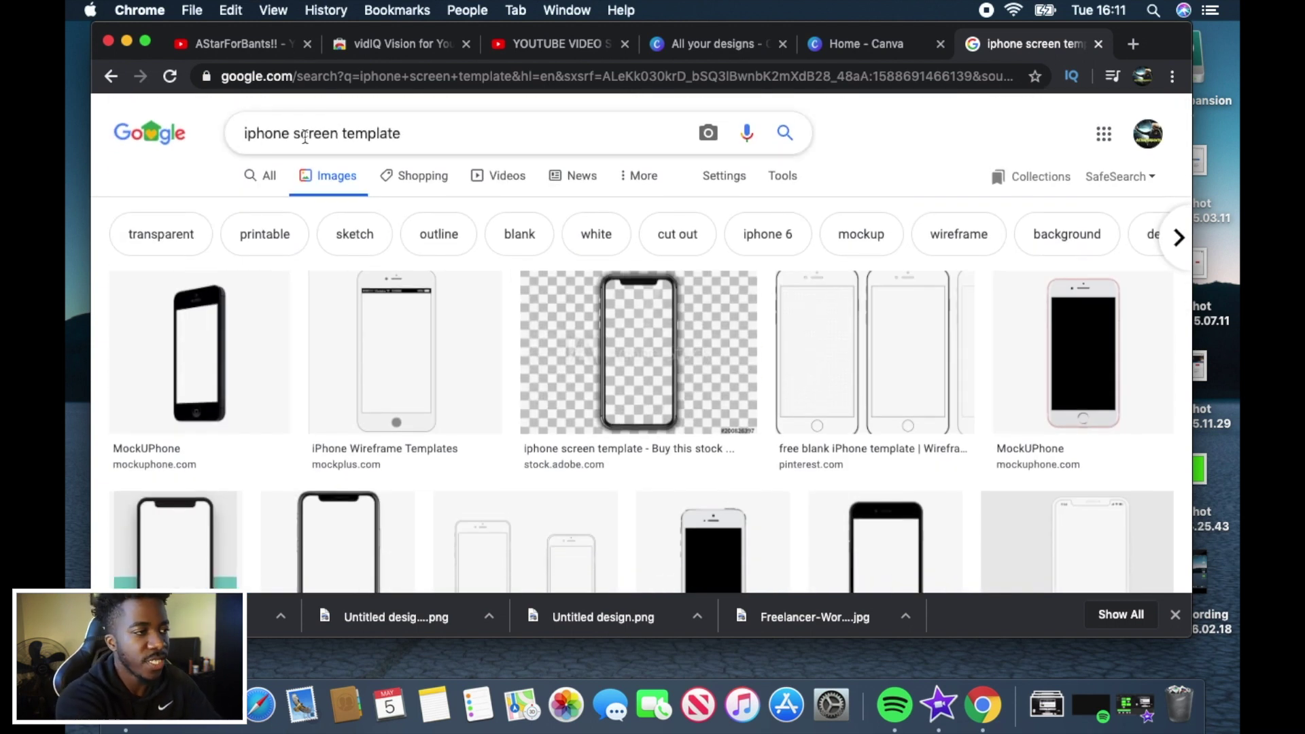
# Step: Change the image search to "tv screen template" and look through the results
pyautogui.moveTo(294, 133); pyautogui.dragTo(203, 134)
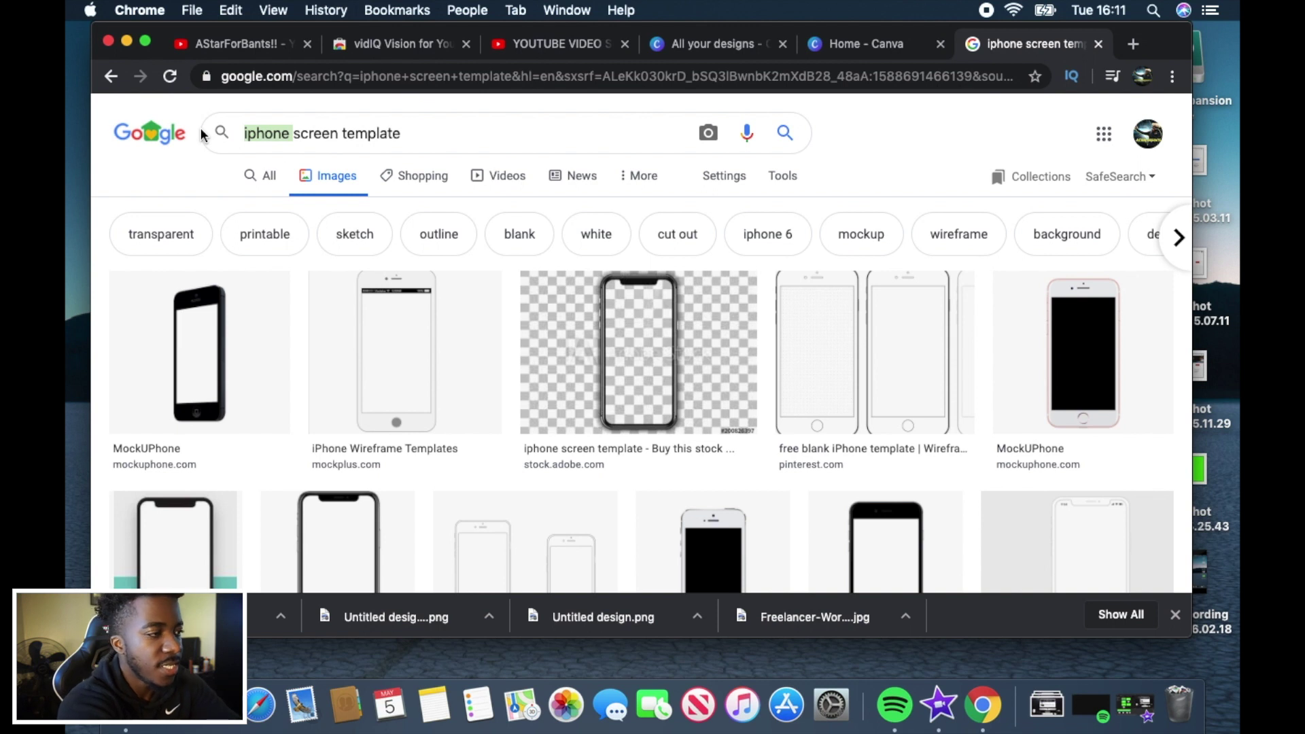
pyautogui.write('tv')
pyautogui.press('Return')
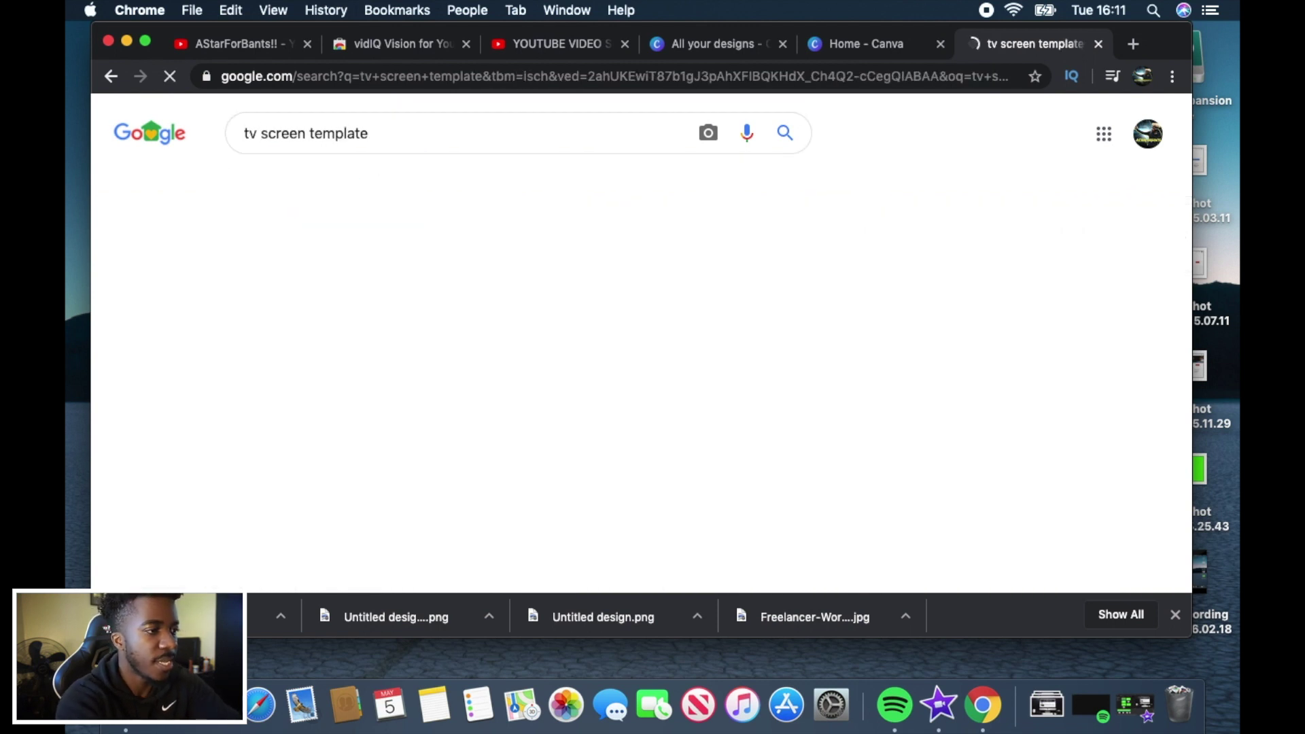
pyautogui.scroll(-10, 335, 437)
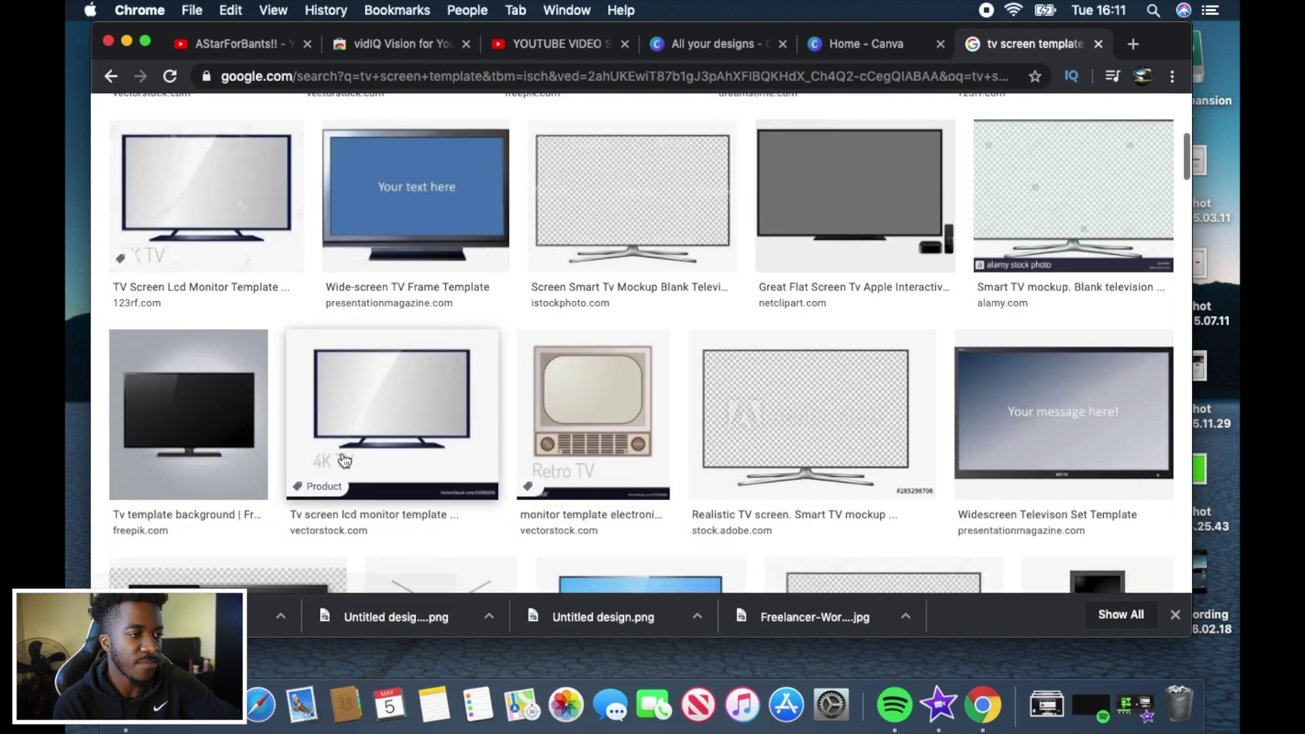
pyautogui.scroll(10, 344, 458)
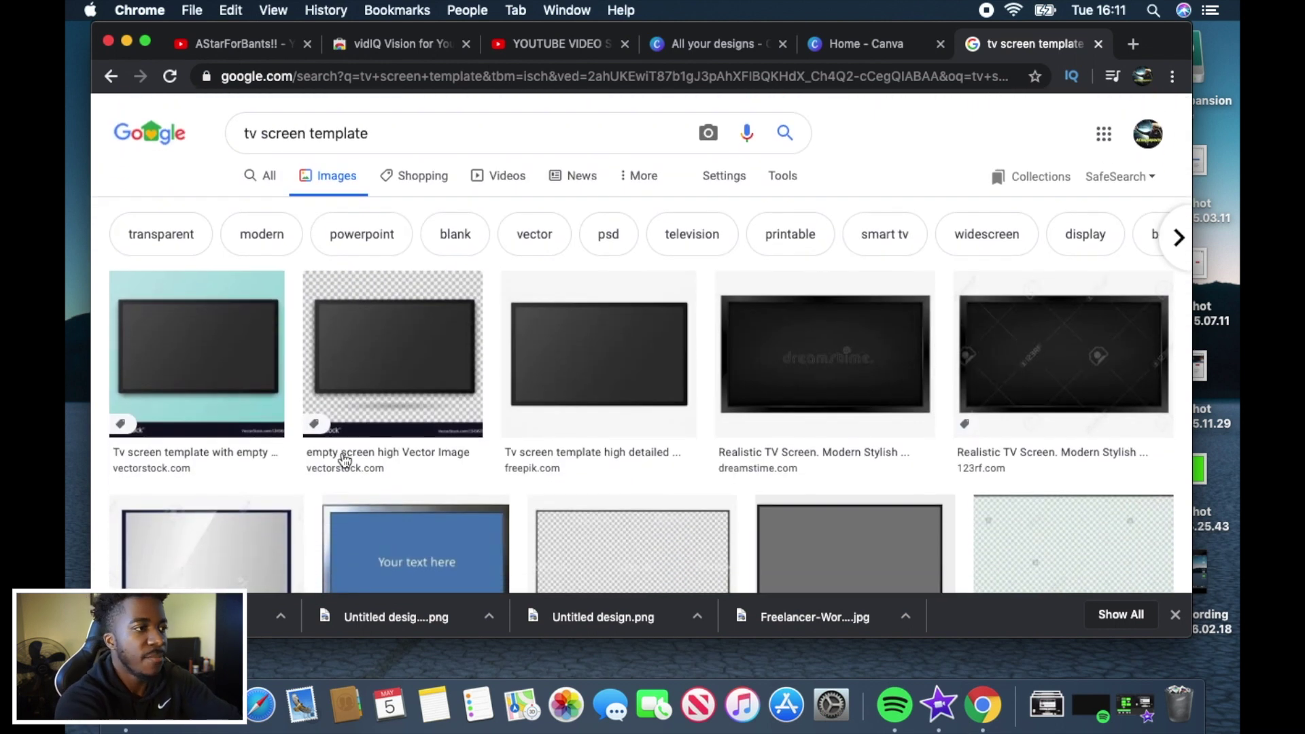
# Step: Change the image search to "imac screen template" and look through the results
pyautogui.click(324, 169)
pyautogui.moveTo(304, 133); pyautogui.dragTo(202, 123)
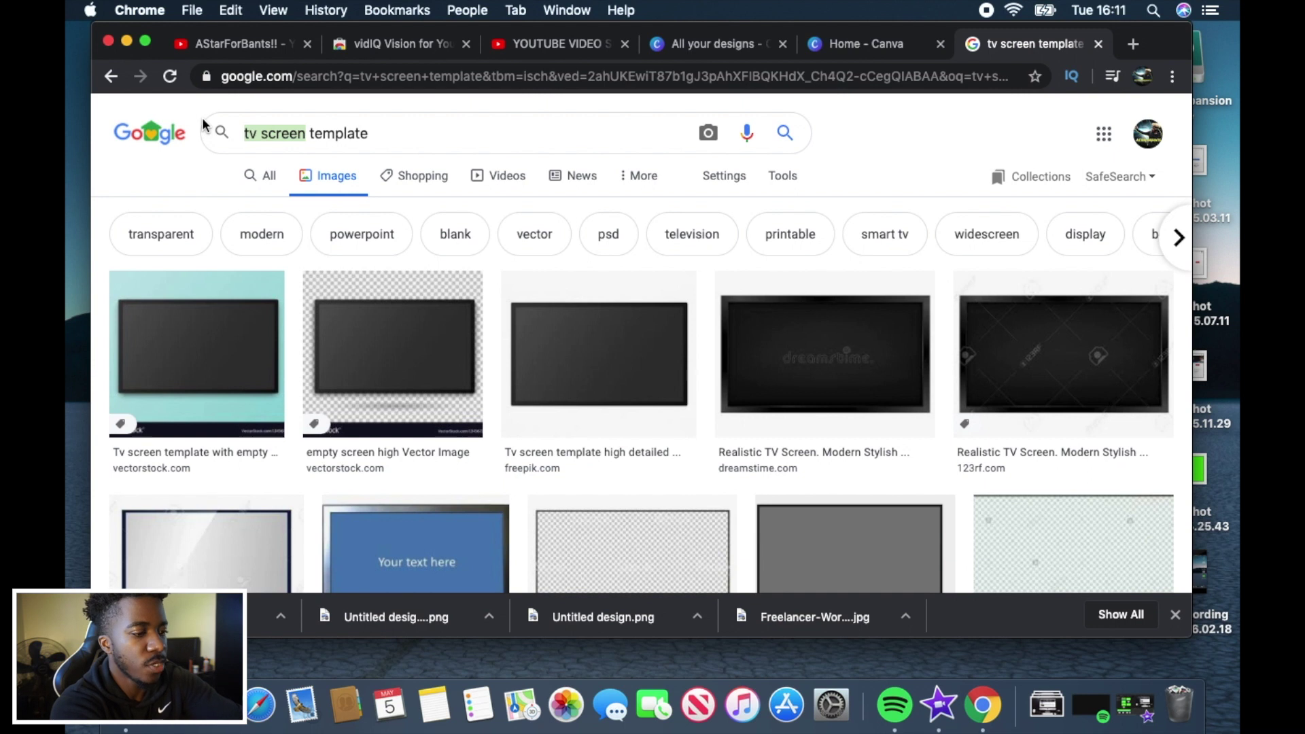
pyautogui.write('ima')
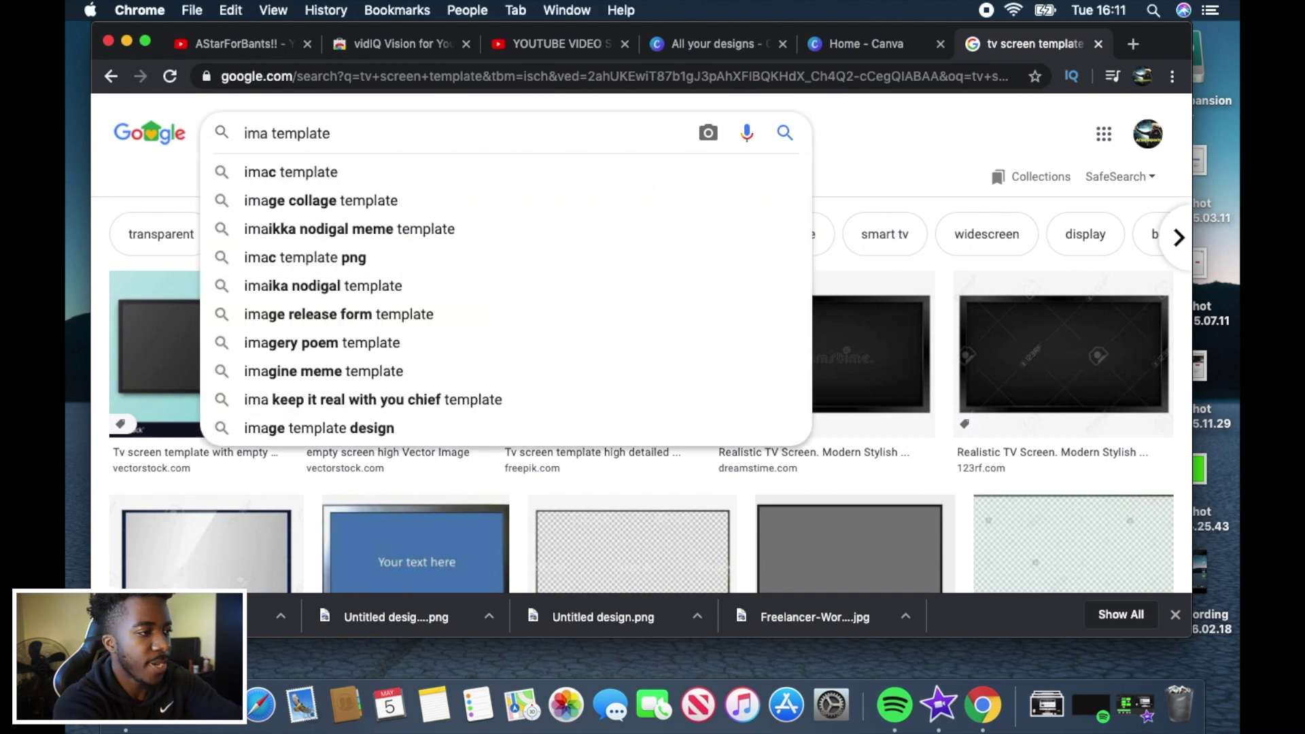
pyautogui.write('c screen')
pyautogui.press('Return')
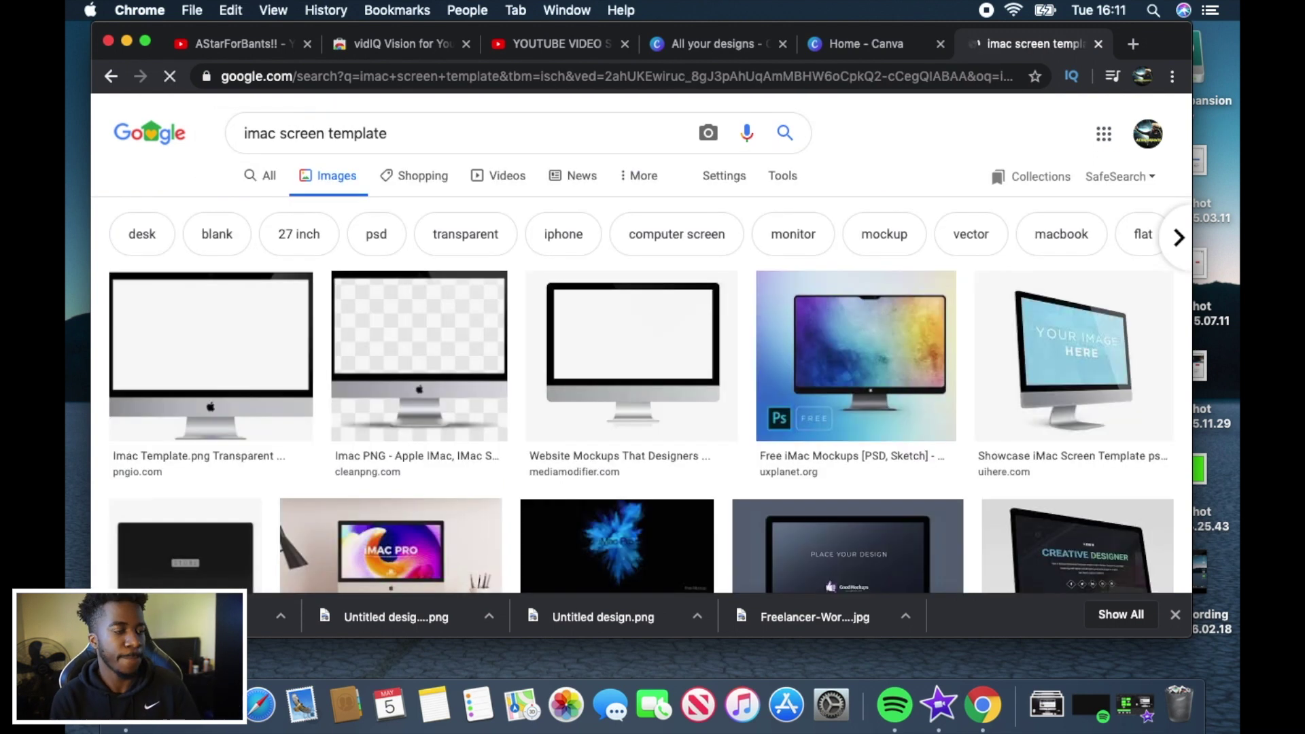
pyautogui.scroll(-5, 670, 277)
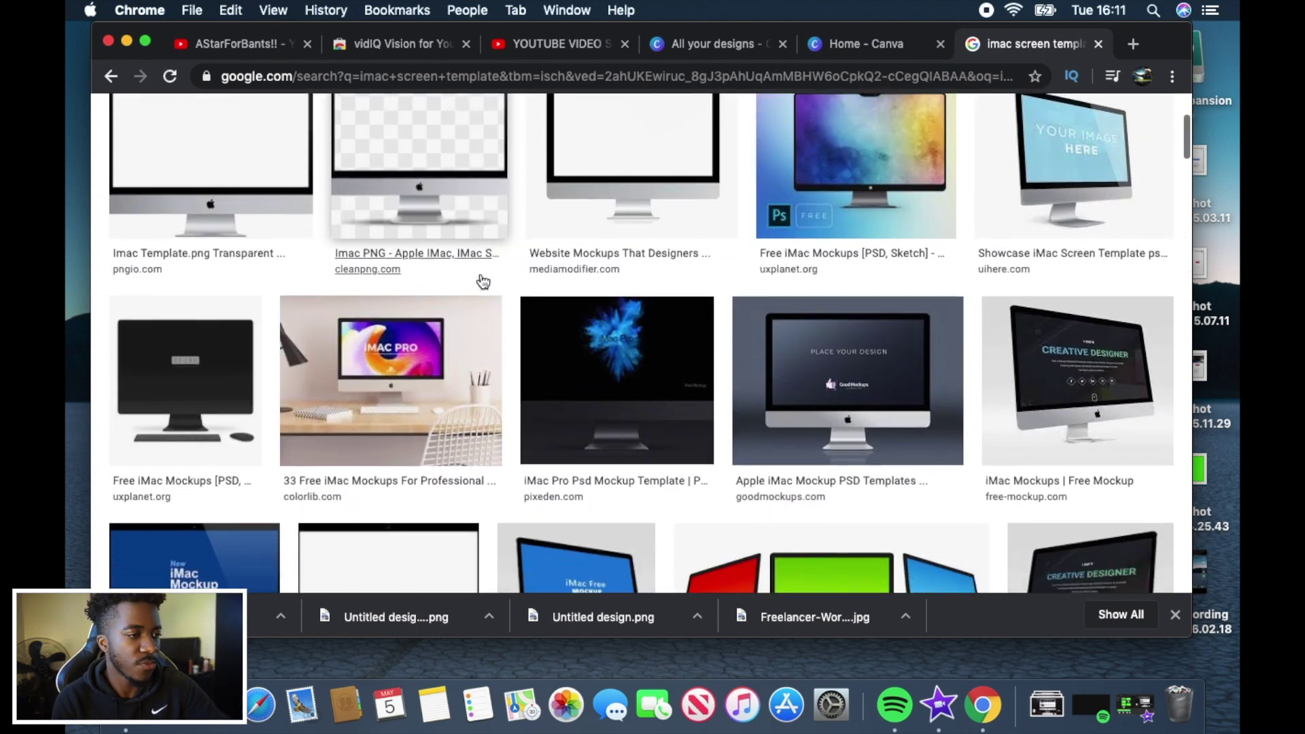
# Step: Open the preview of the "Freelancer Workspace with iMac Mockup" image from Mockup Love
pyautogui.click(670, 276)
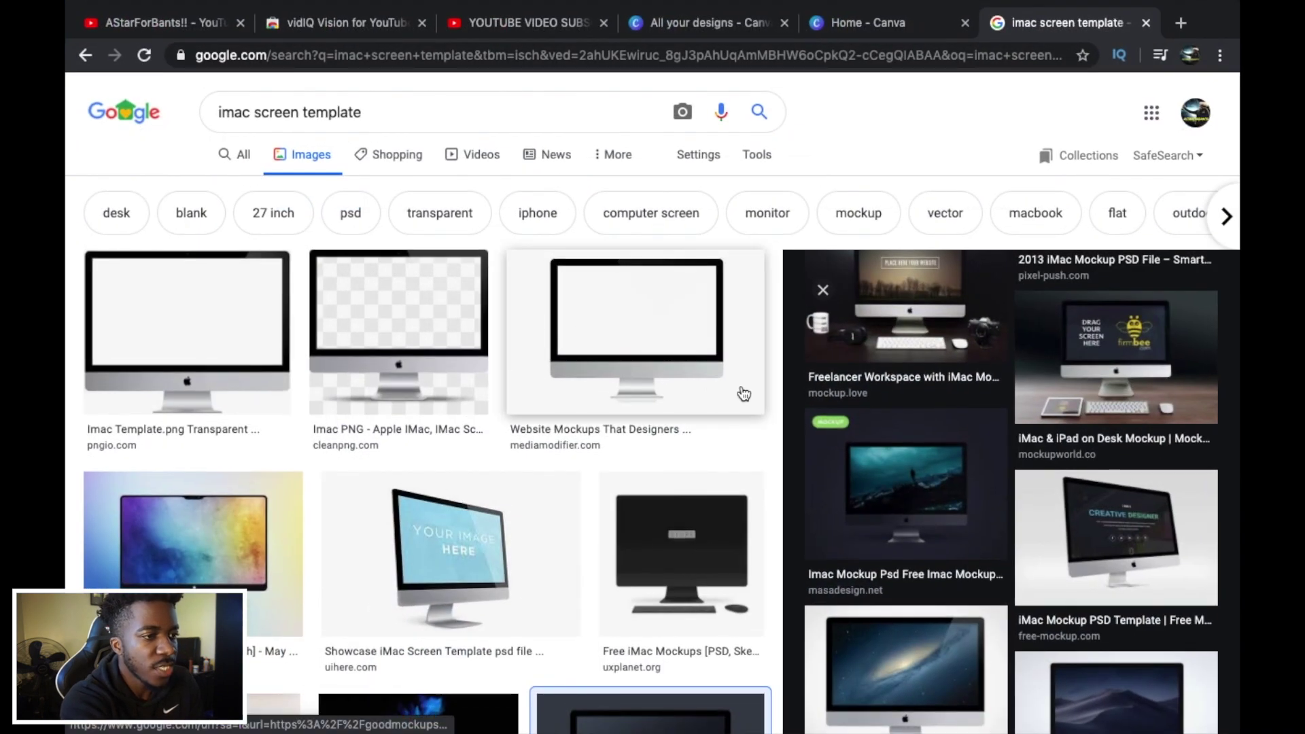
pyautogui.click(903, 320)
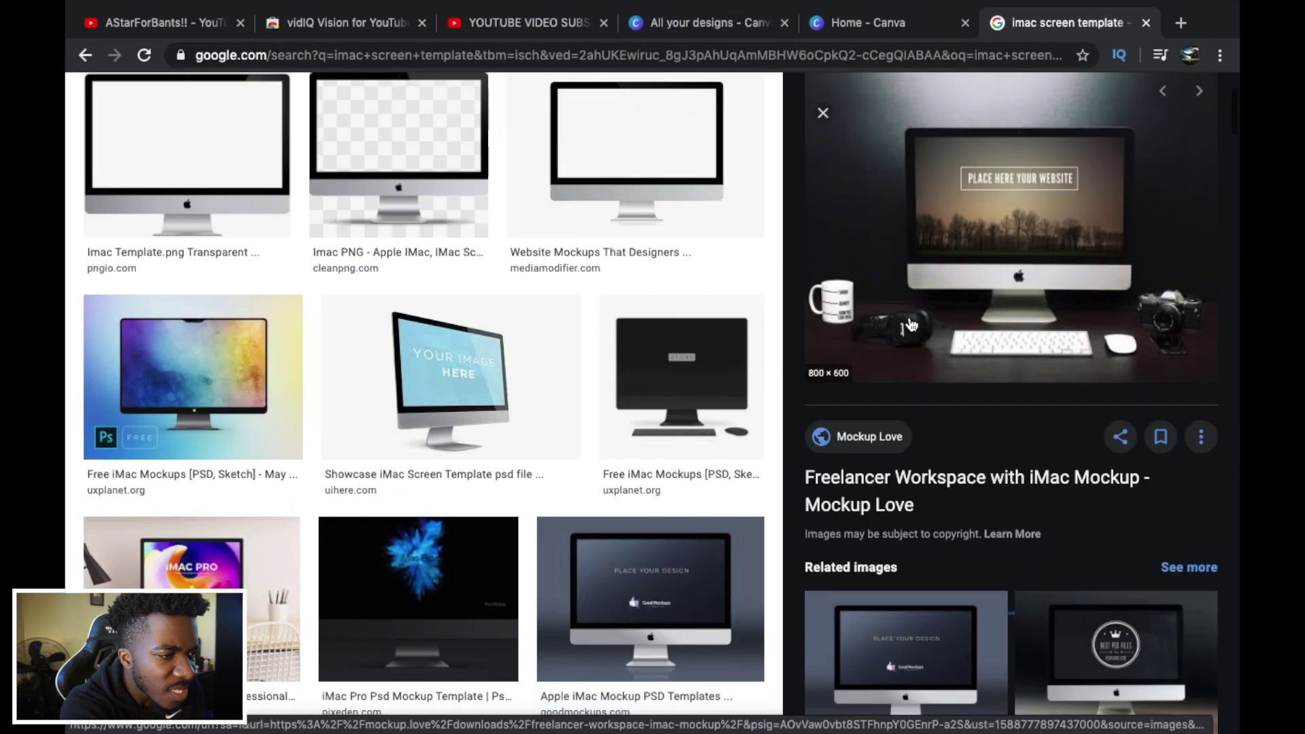
pyautogui.scroll(1, 1096, 311)
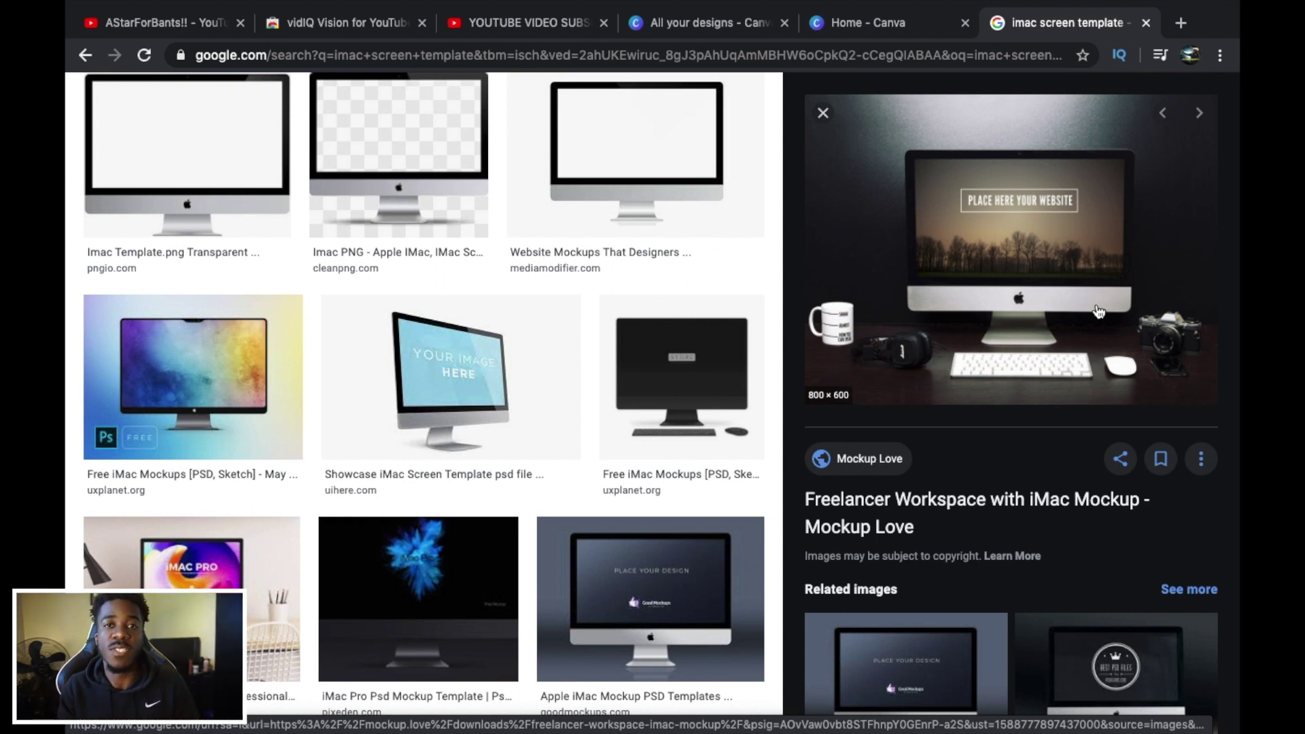
# Step: Switch to the Canva home page and create a new blank YouTube Intro design
pyautogui.moveTo(883, 5)
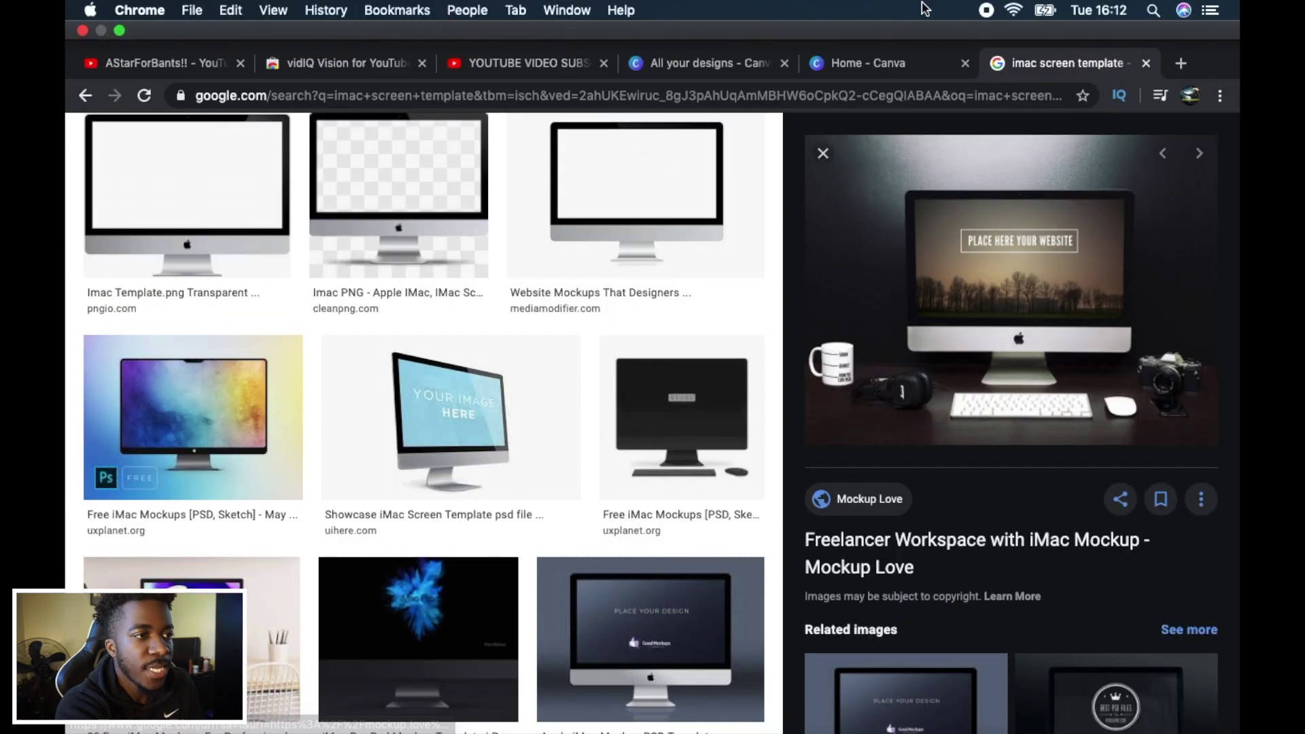
pyautogui.click(879, 64)
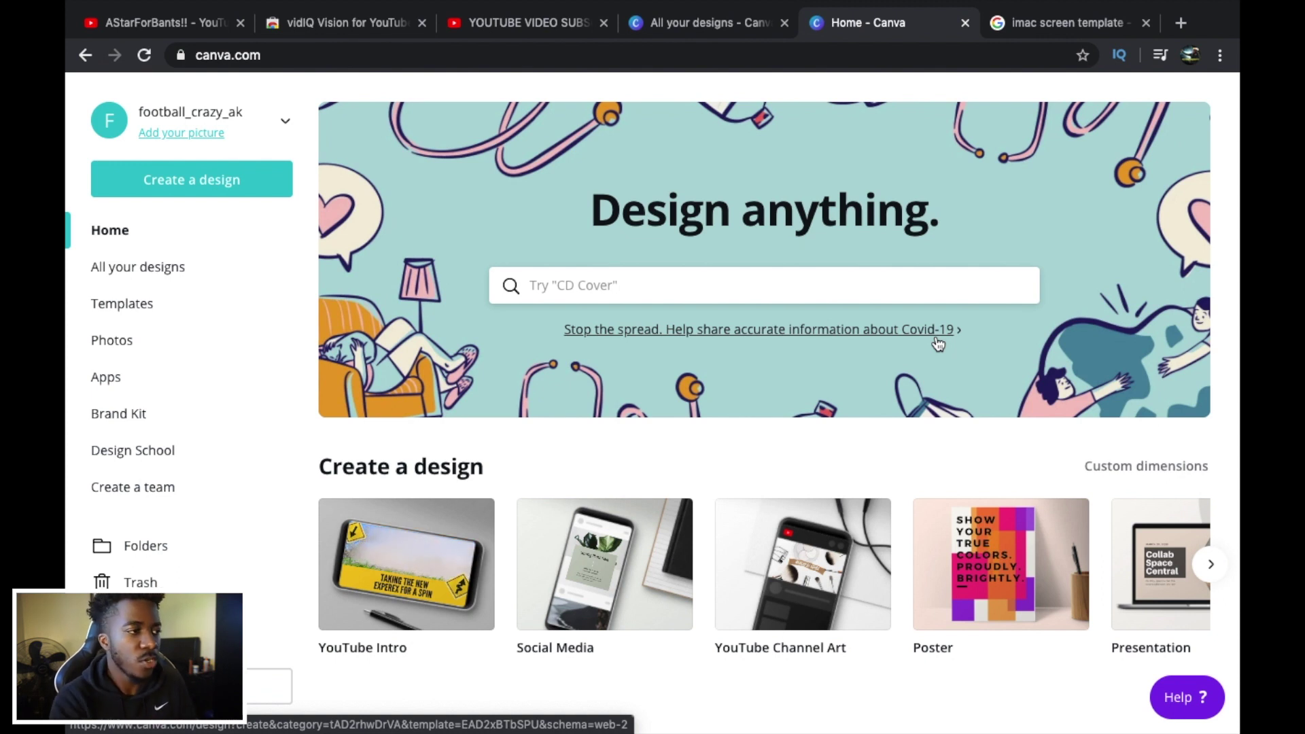
pyautogui.click(197, 194)
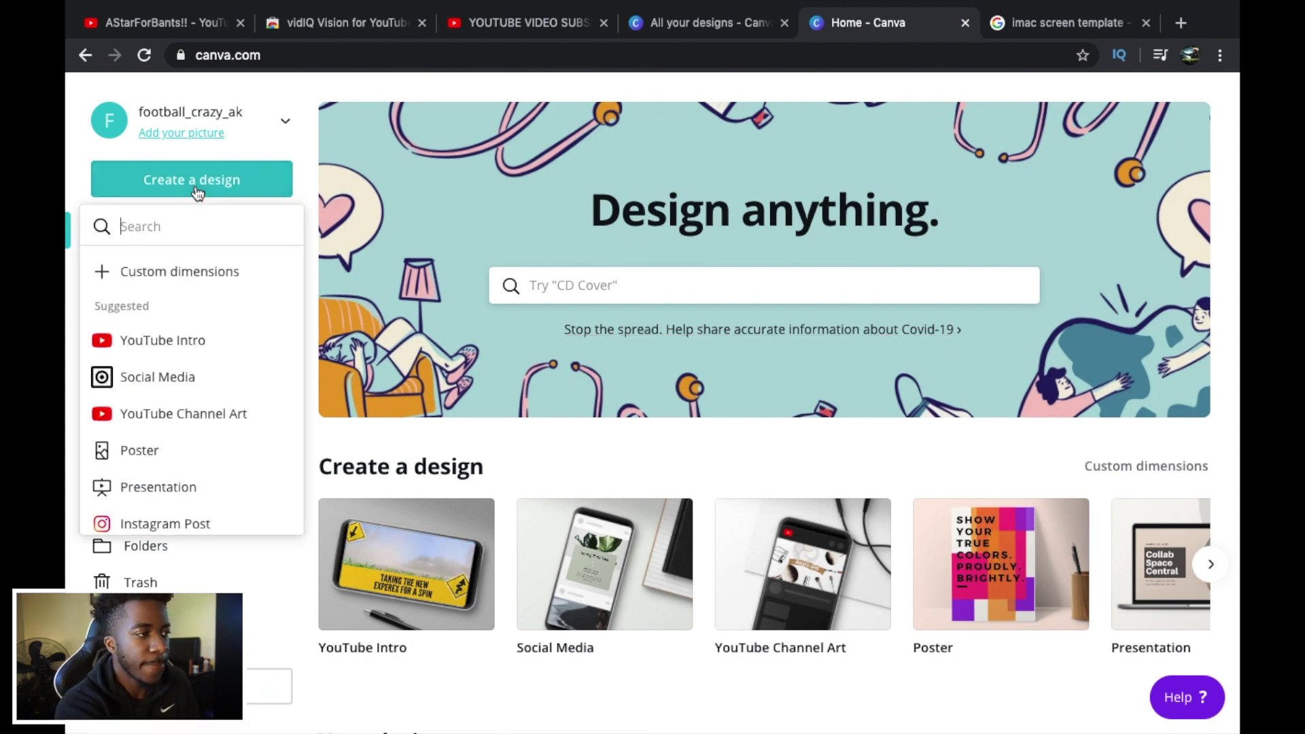
pyautogui.click(204, 346)
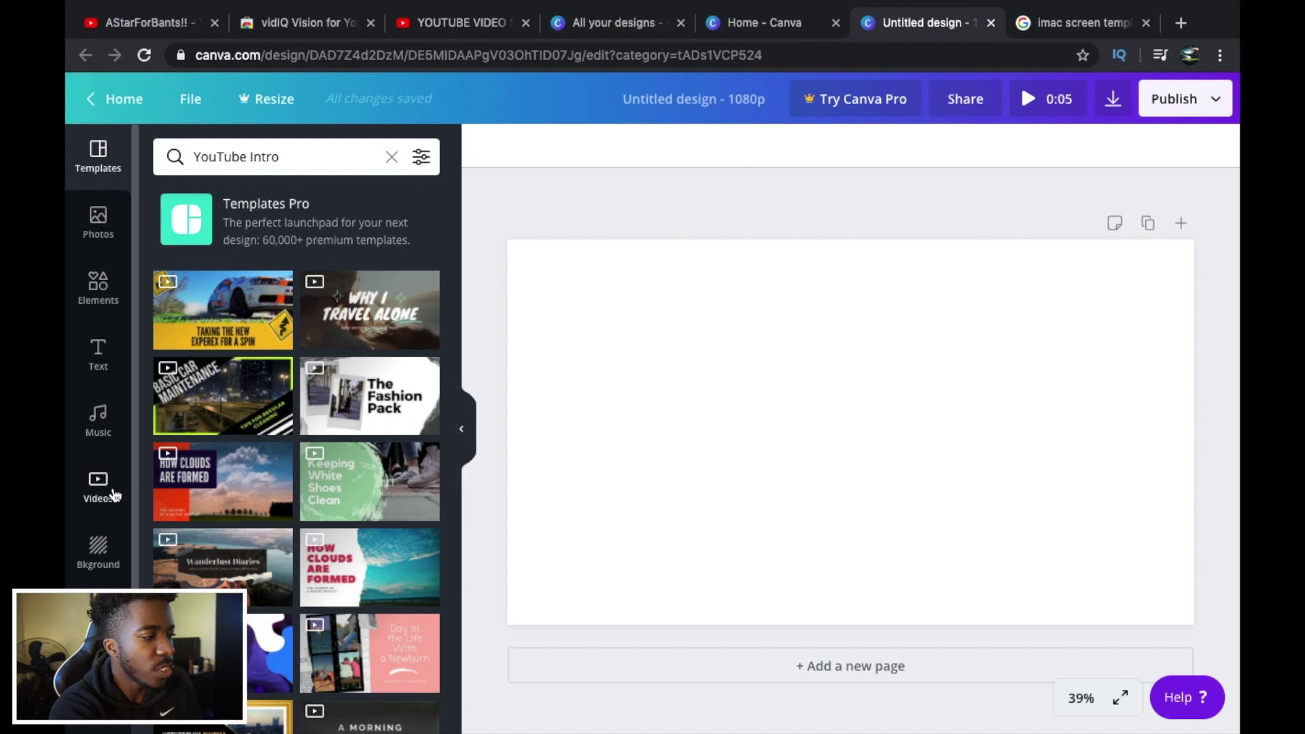
# Step: Place the uploaded iMac workspace mockup image on the blank page and collapse the uploads list
pyautogui.scroll(-1, 107, 576)
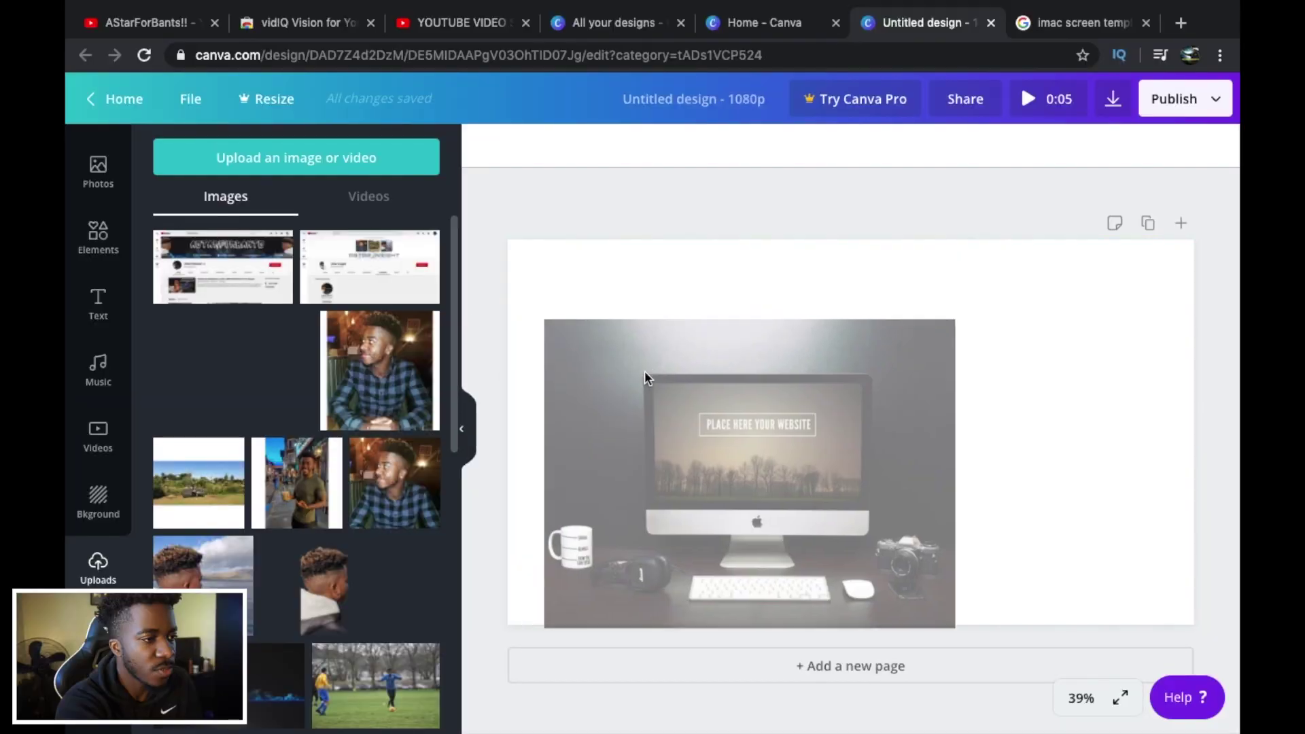
pyautogui.moveTo(644, 369); pyautogui.dragTo(625, 363)
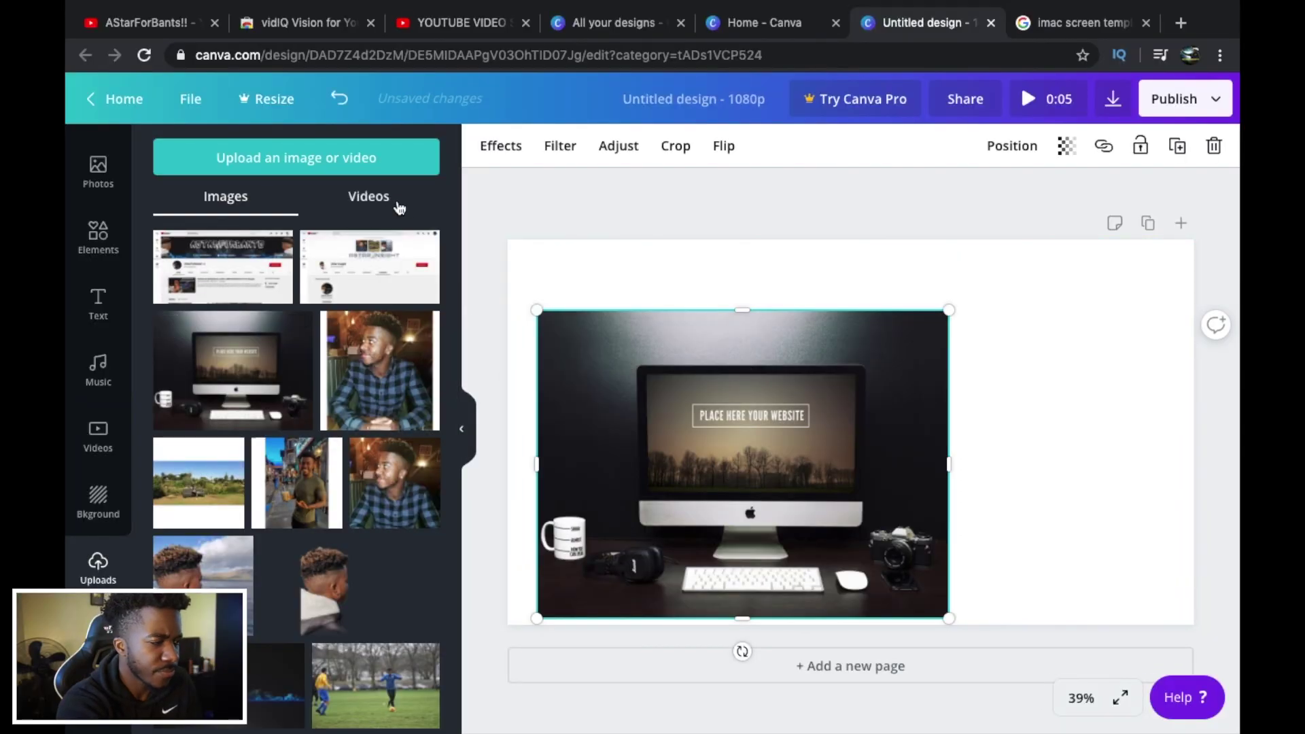
pyautogui.click(463, 427)
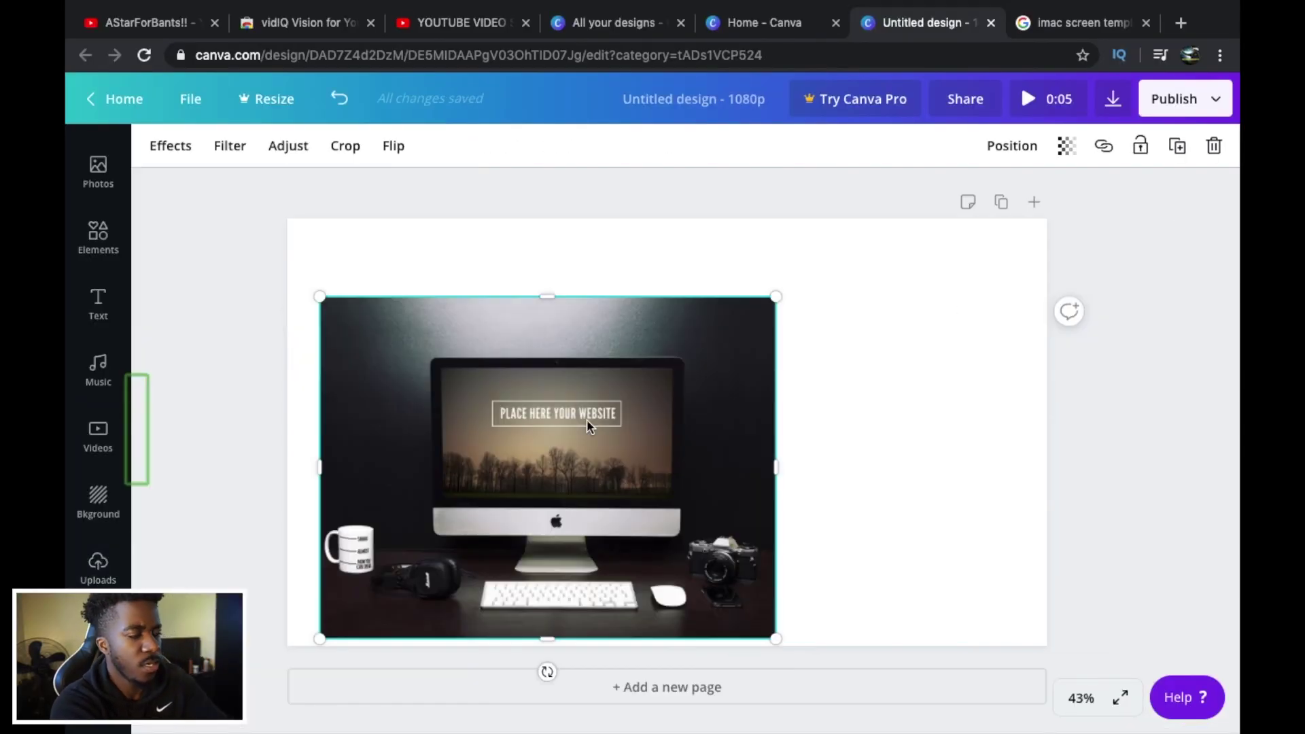
# Step: Move the iMac mockup image to the page's upper-left corner and enlarge it to fill the whole page
pyautogui.moveTo(586, 419); pyautogui.dragTo(575, 344)
pyautogui.moveTo(761, 560); pyautogui.dragTo(897, 615)
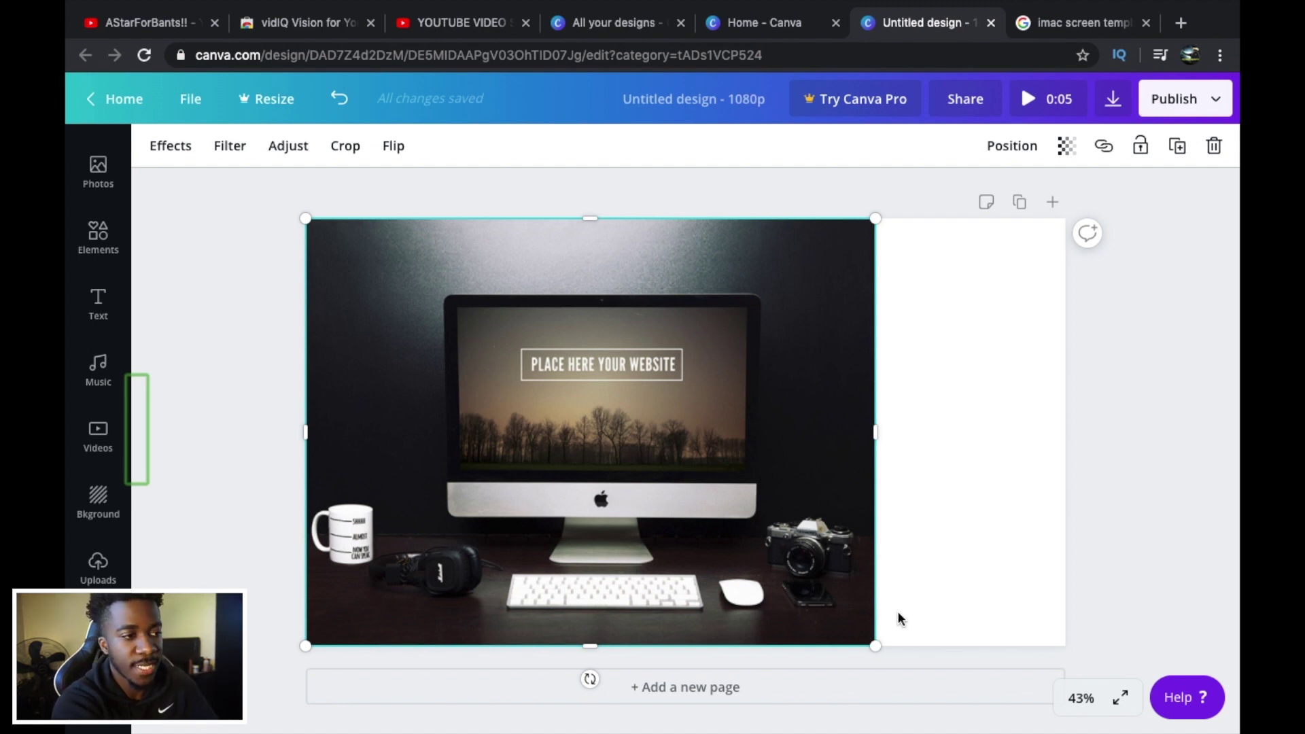
pyautogui.moveTo(877, 432); pyautogui.dragTo(1064, 441)
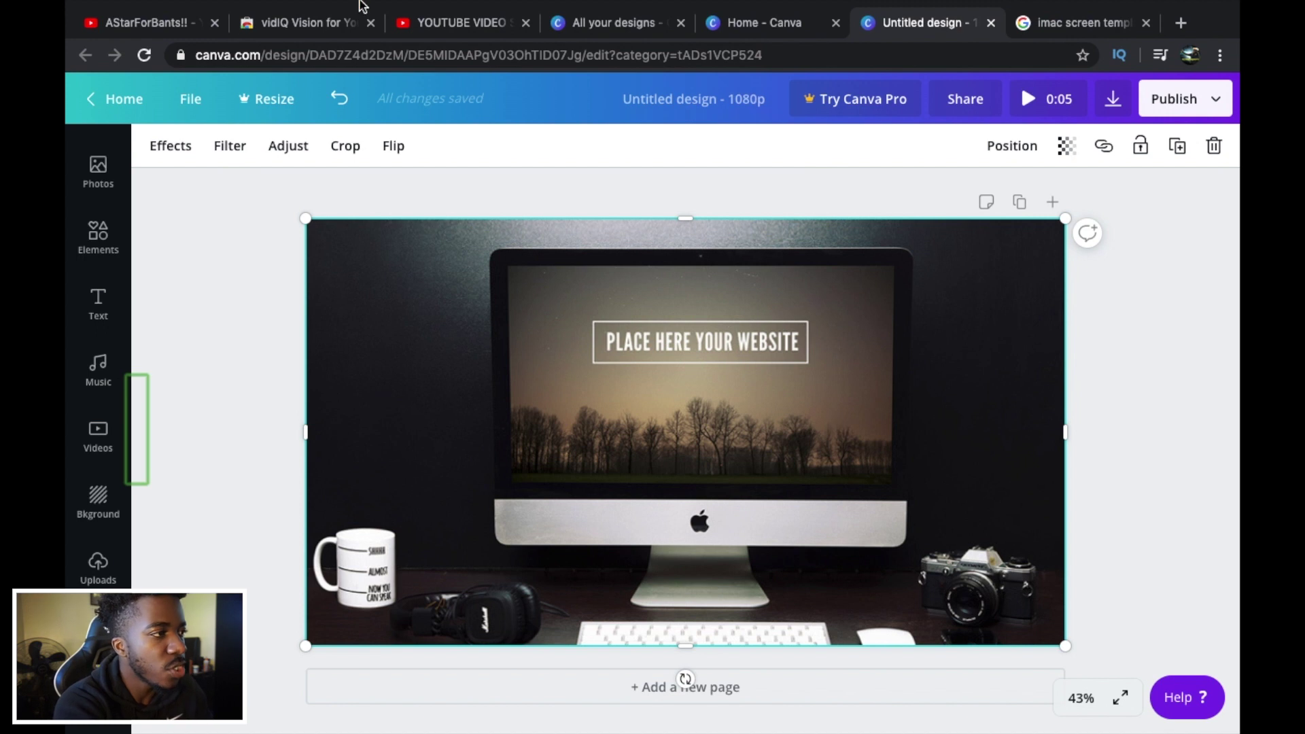
# Step: View the AStarForBants YouTube channel page, then return to the untitled Canva design in full screen
pyautogui.click(161, 22)
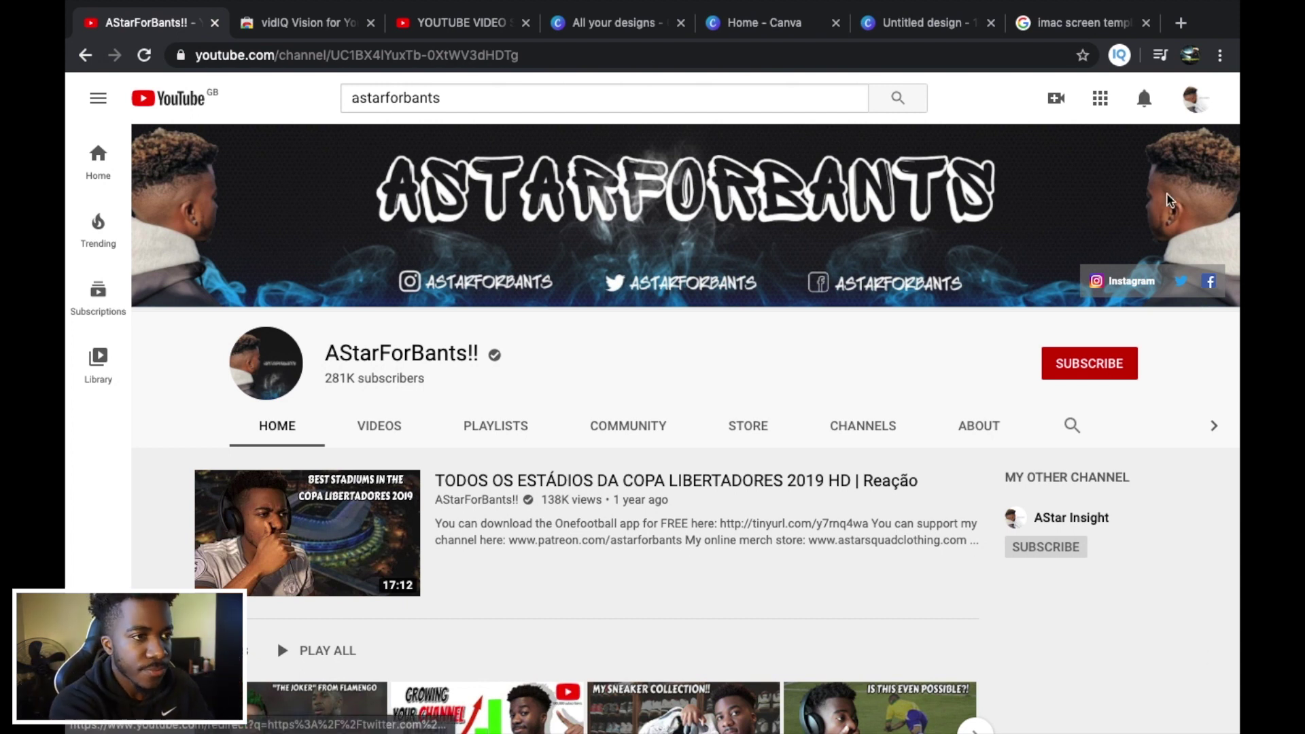
pyautogui.moveTo(1087, 3)
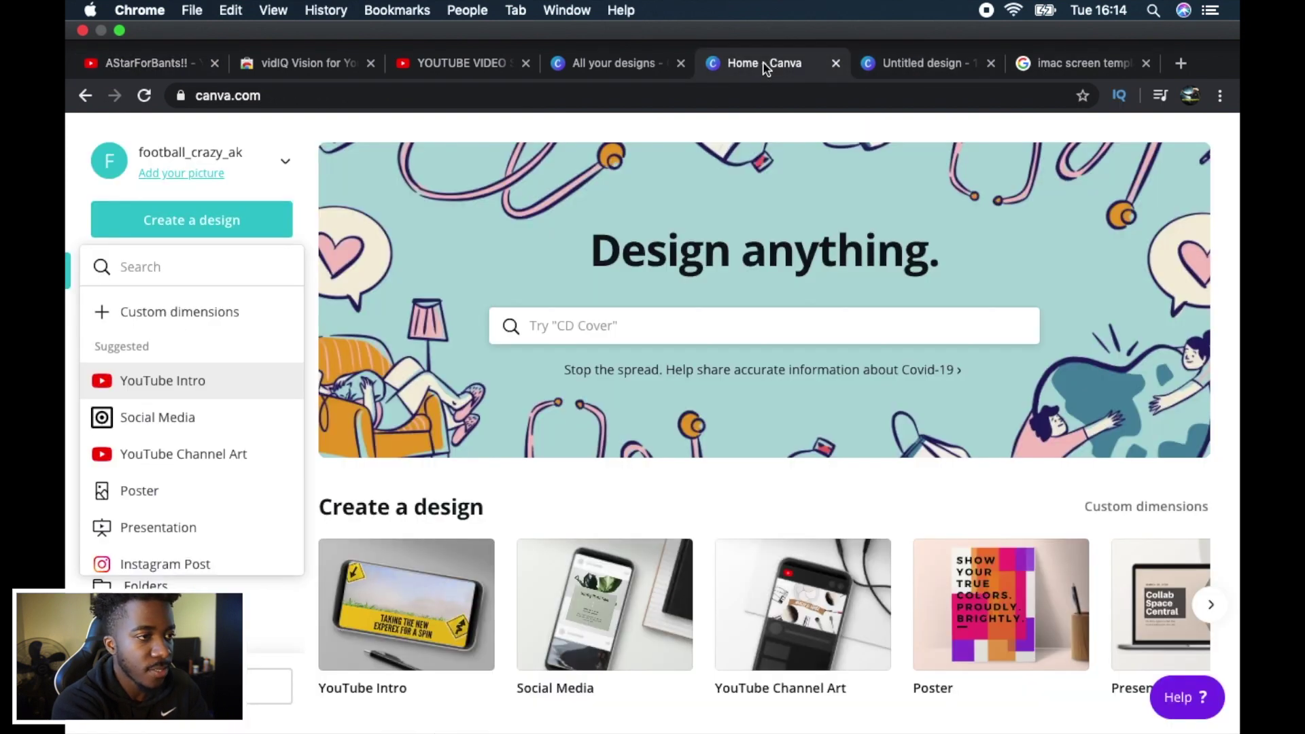
pyautogui.click(911, 65)
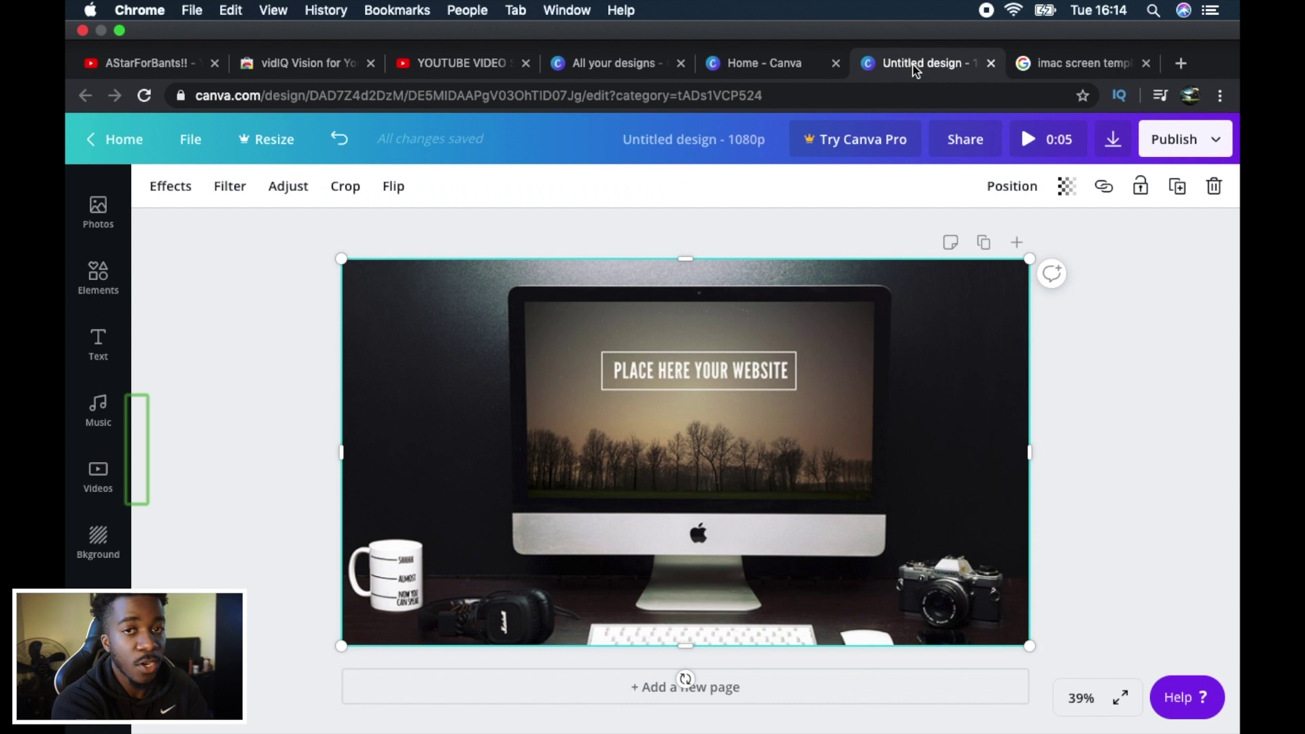
pyautogui.press('ctrl+super+f')
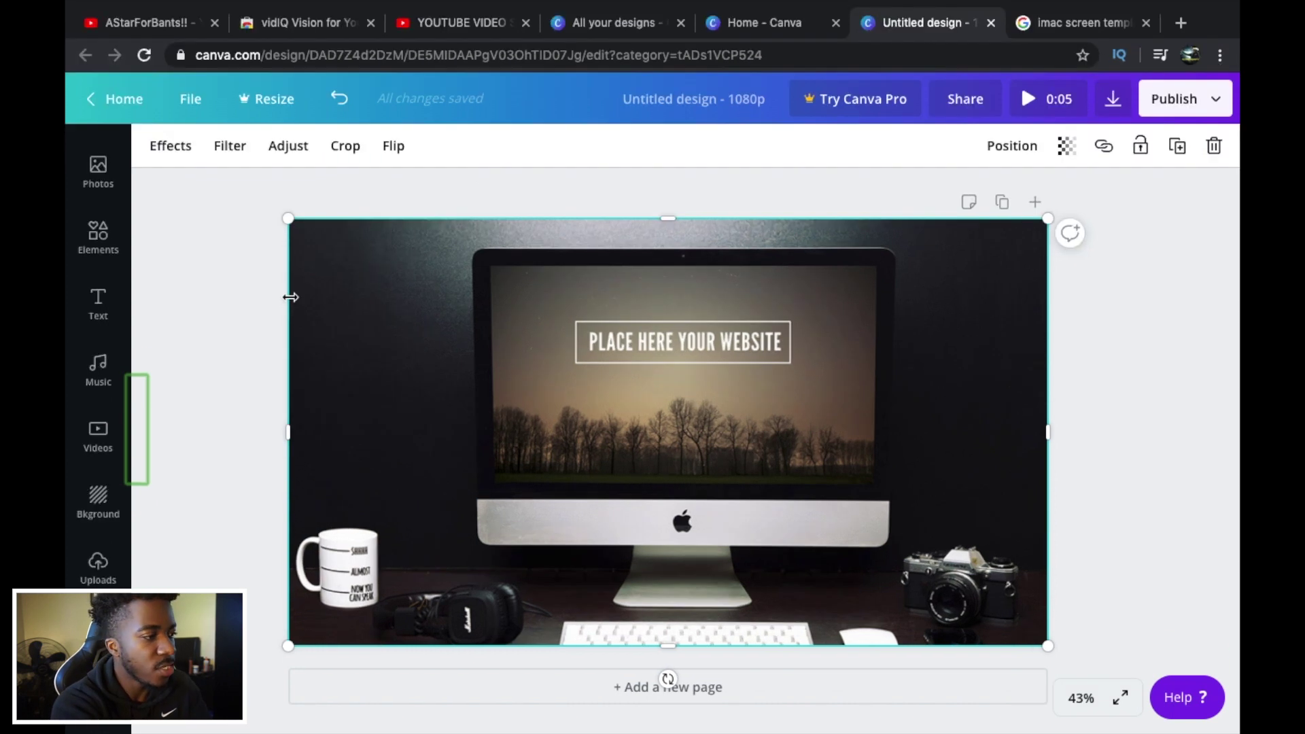
# Step: Add the uploaded screenshot of the AStarForBants channel page over the iMac mockup
pyautogui.click(104, 568)
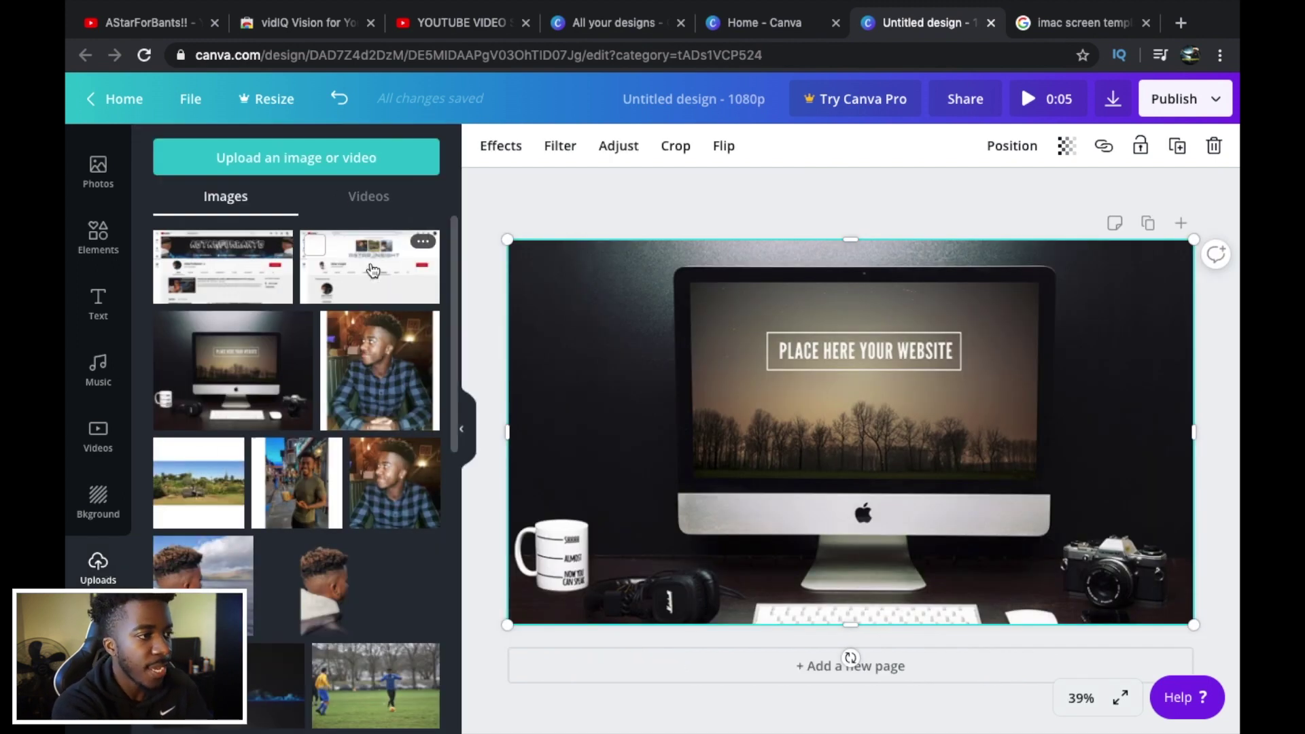
pyautogui.moveTo(254, 284); pyautogui.dragTo(607, 303)
pyautogui.moveTo(481, 304); pyautogui.dragTo(432, 294)
pyautogui.click(267, 271)
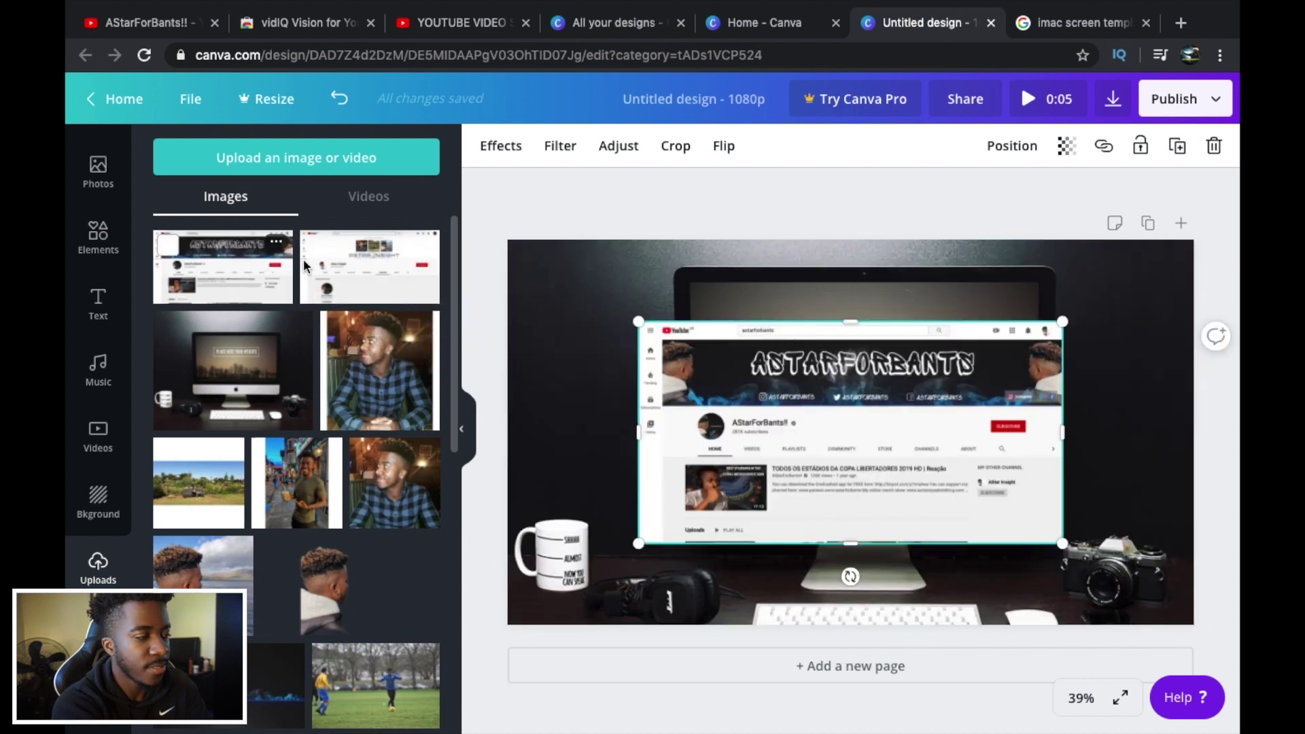
# Step: Move and resize the channel page screenshot to fit the iMac's display area, then deselect it
pyautogui.click(467, 426)
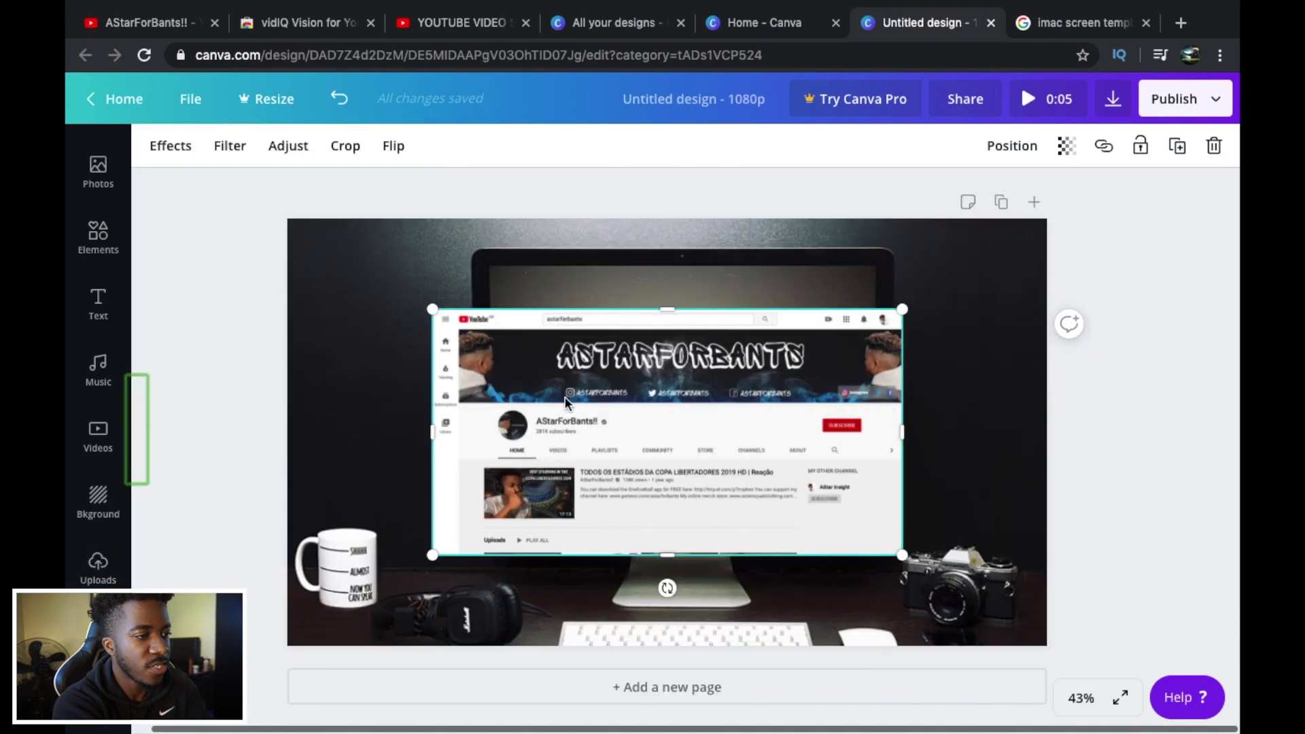
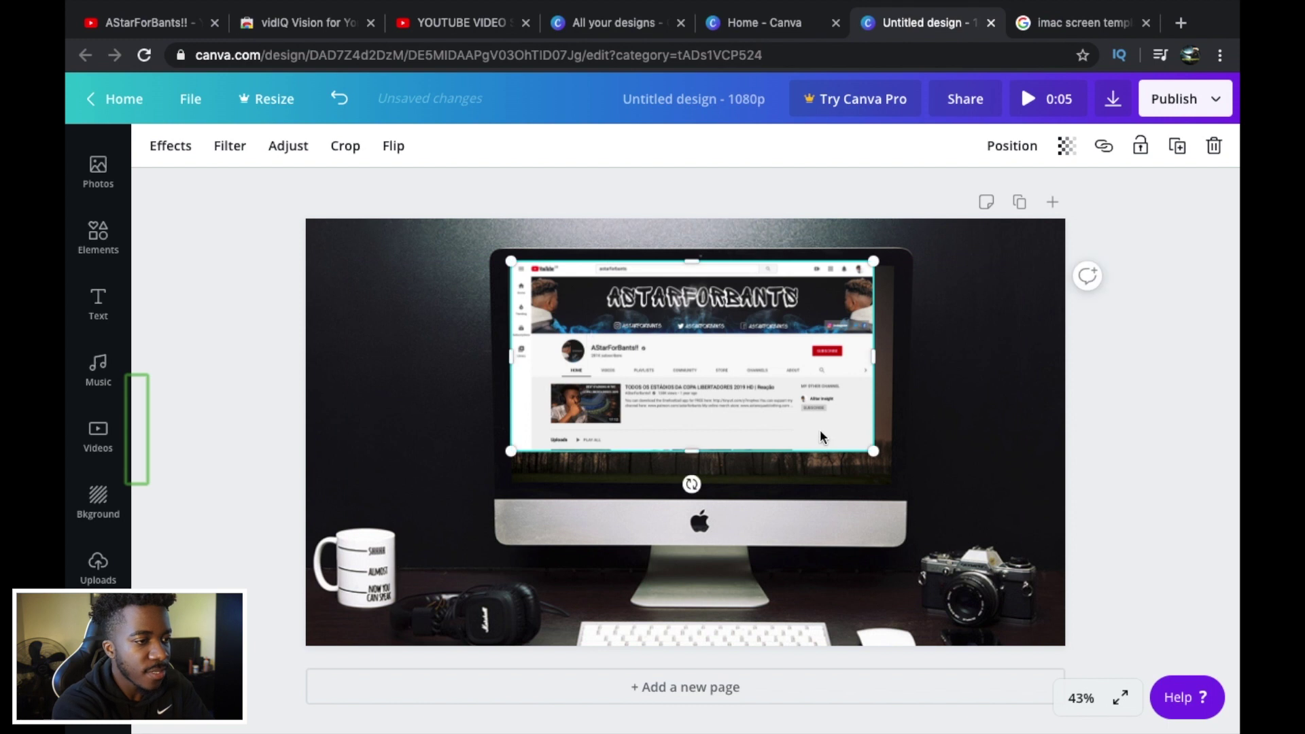
pyautogui.moveTo(876, 459)
pyautogui.mouseDown()
pyautogui.moveTo(900, 469)
pyautogui.moveTo(854, 450)
pyautogui.mouseUp()
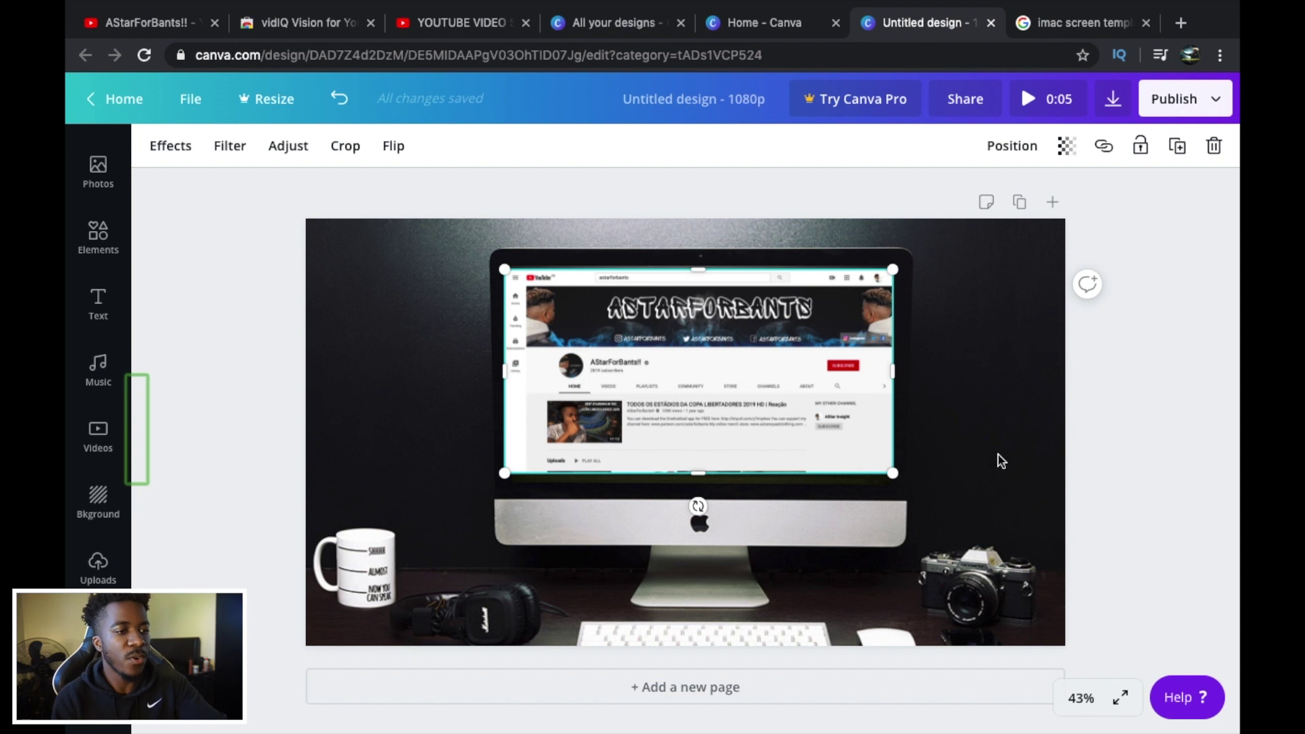
pyautogui.click(1093, 447)
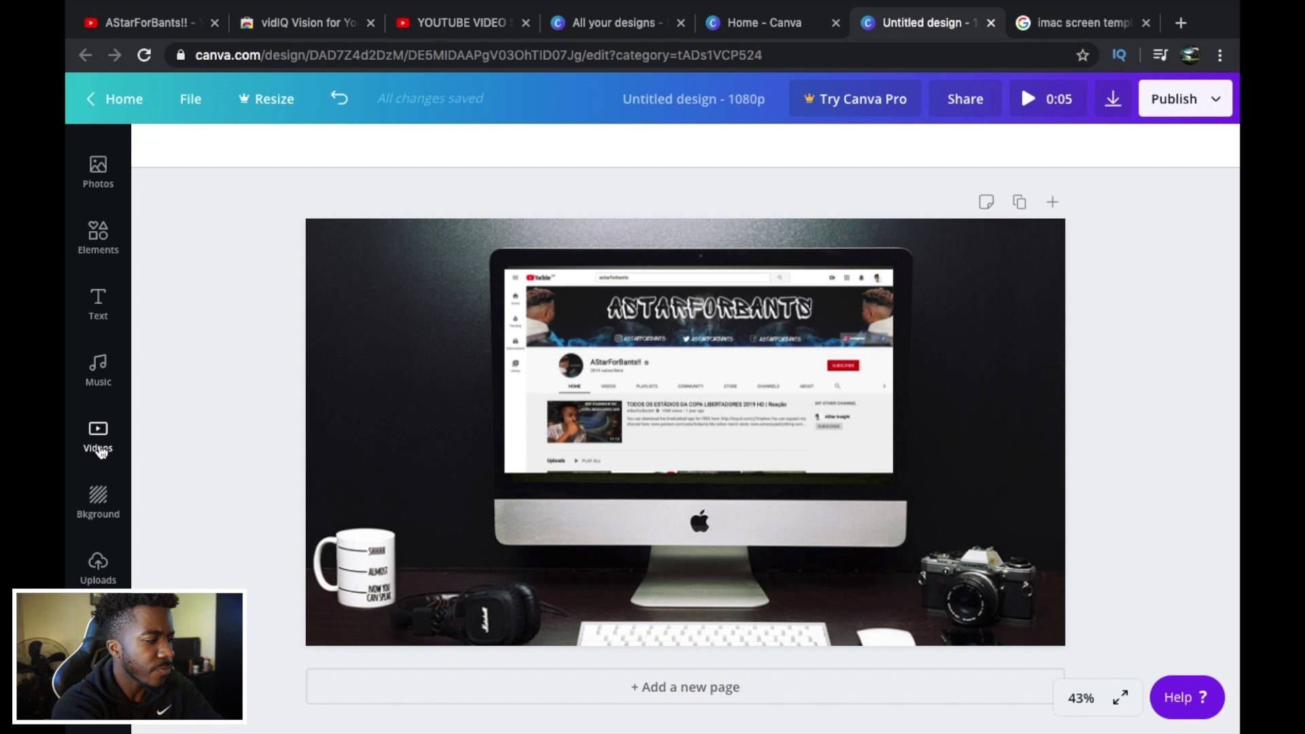
# Step: Add a square shape and shrink it into a small rectangle covering the red Subscribe button in the channel screenshot
pyautogui.click(108, 235)
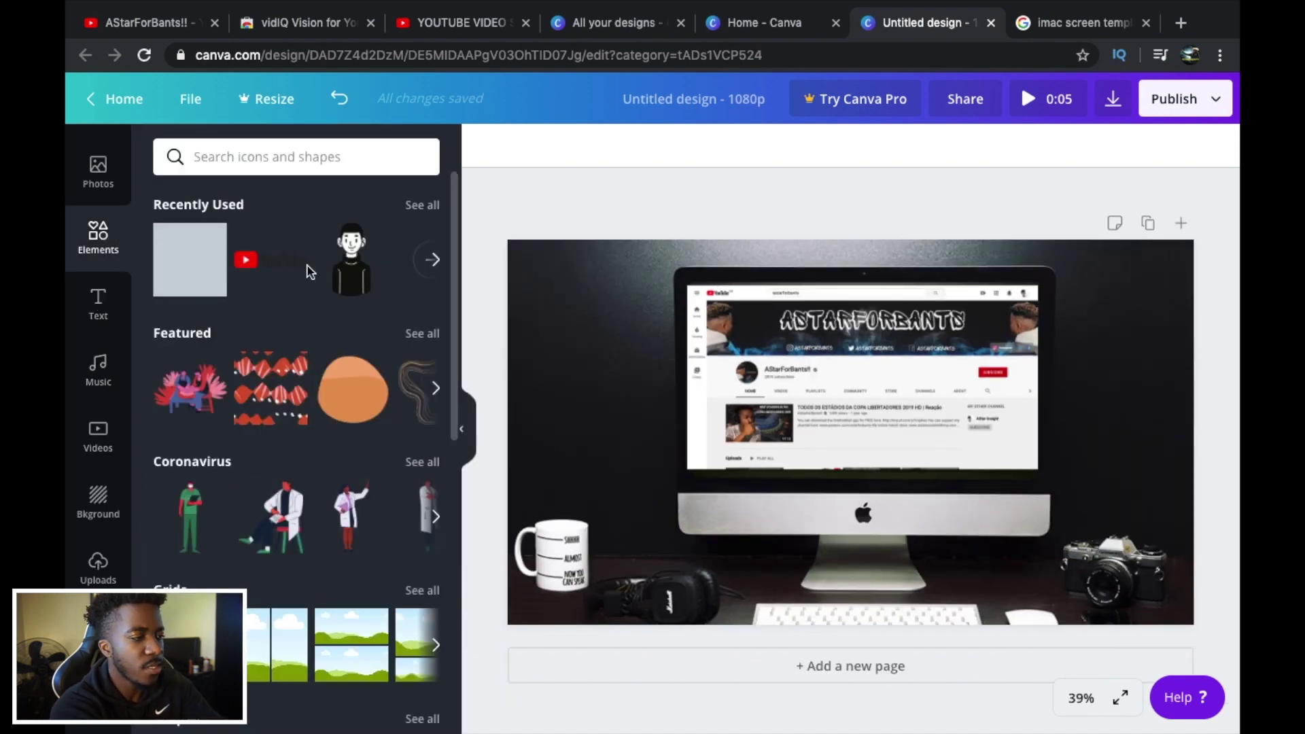
pyautogui.scroll(-5, 307, 413)
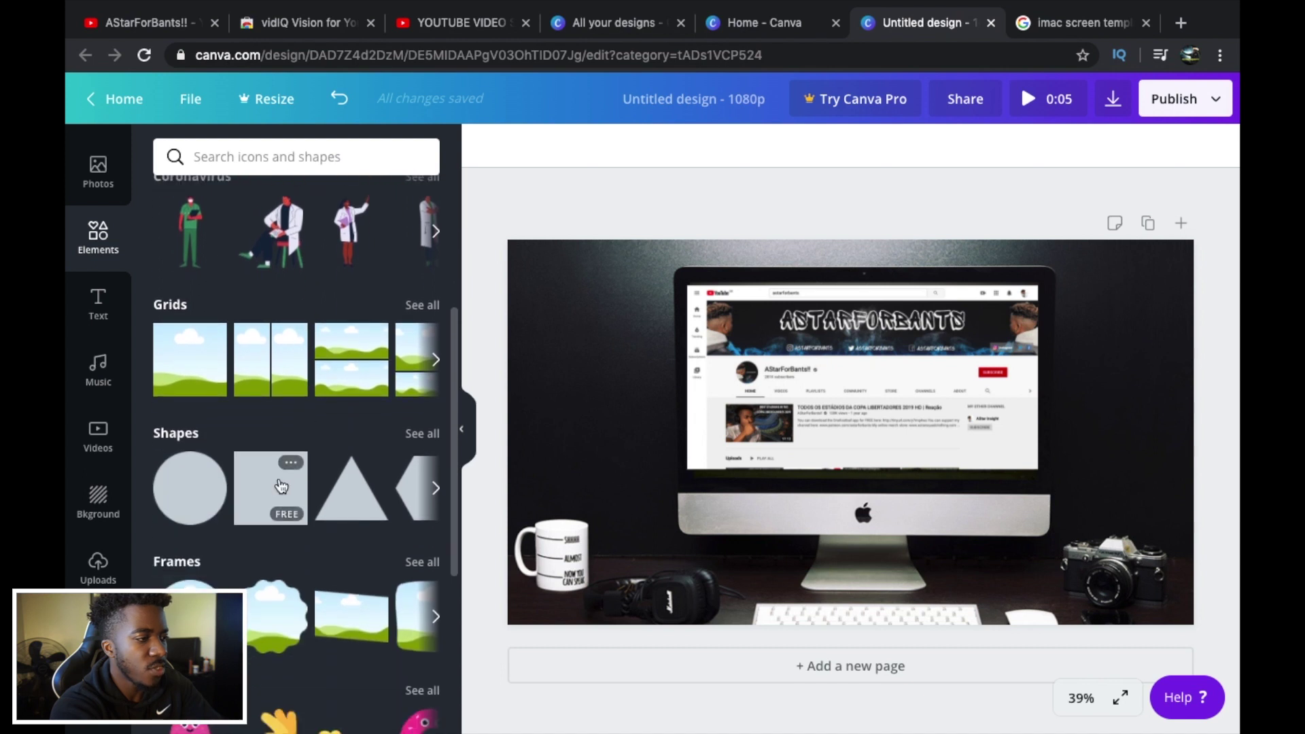
pyautogui.click(251, 491)
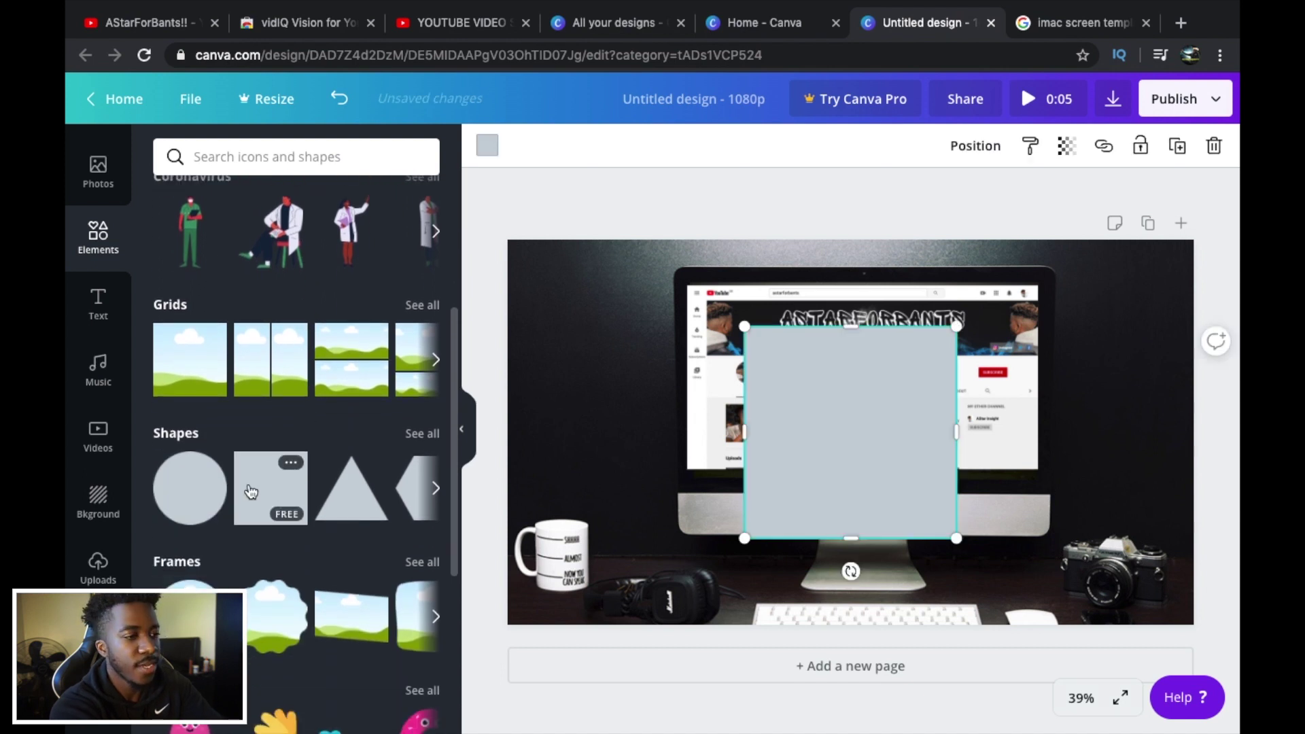
pyautogui.moveTo(747, 327); pyautogui.dragTo(878, 460)
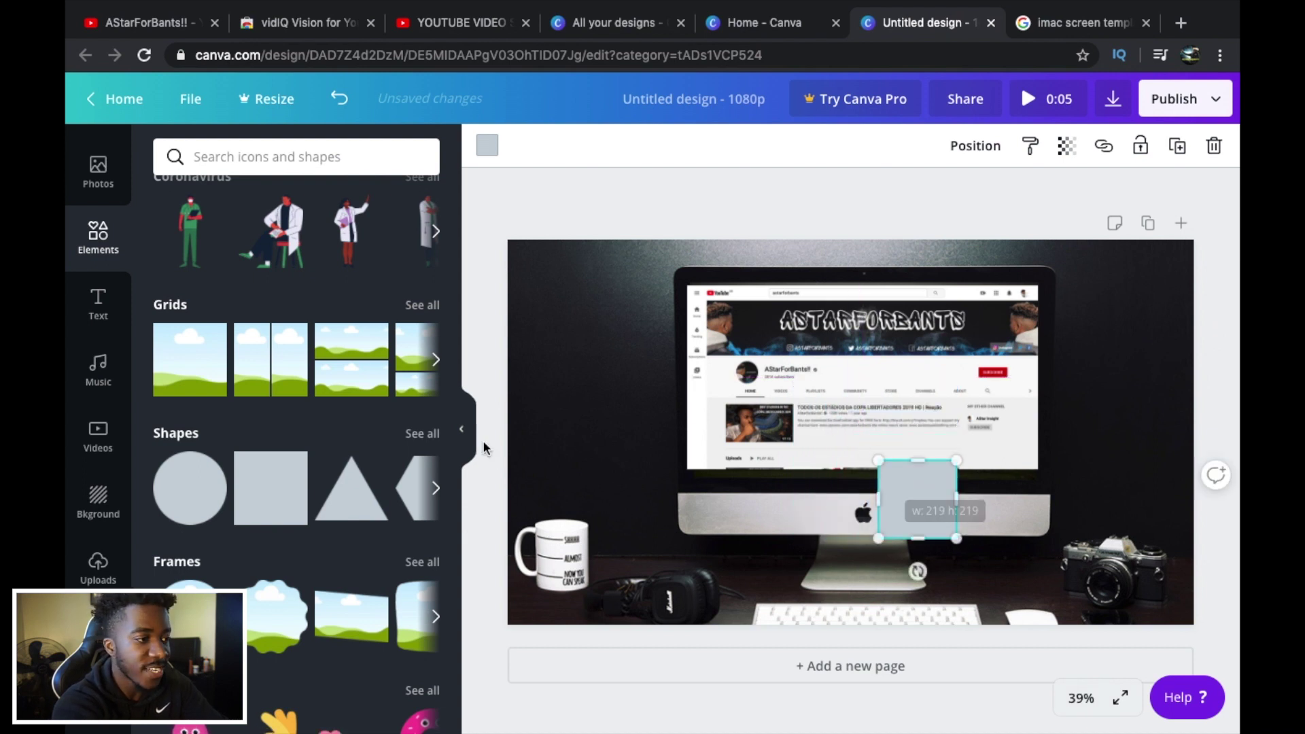
pyautogui.click(435, 488)
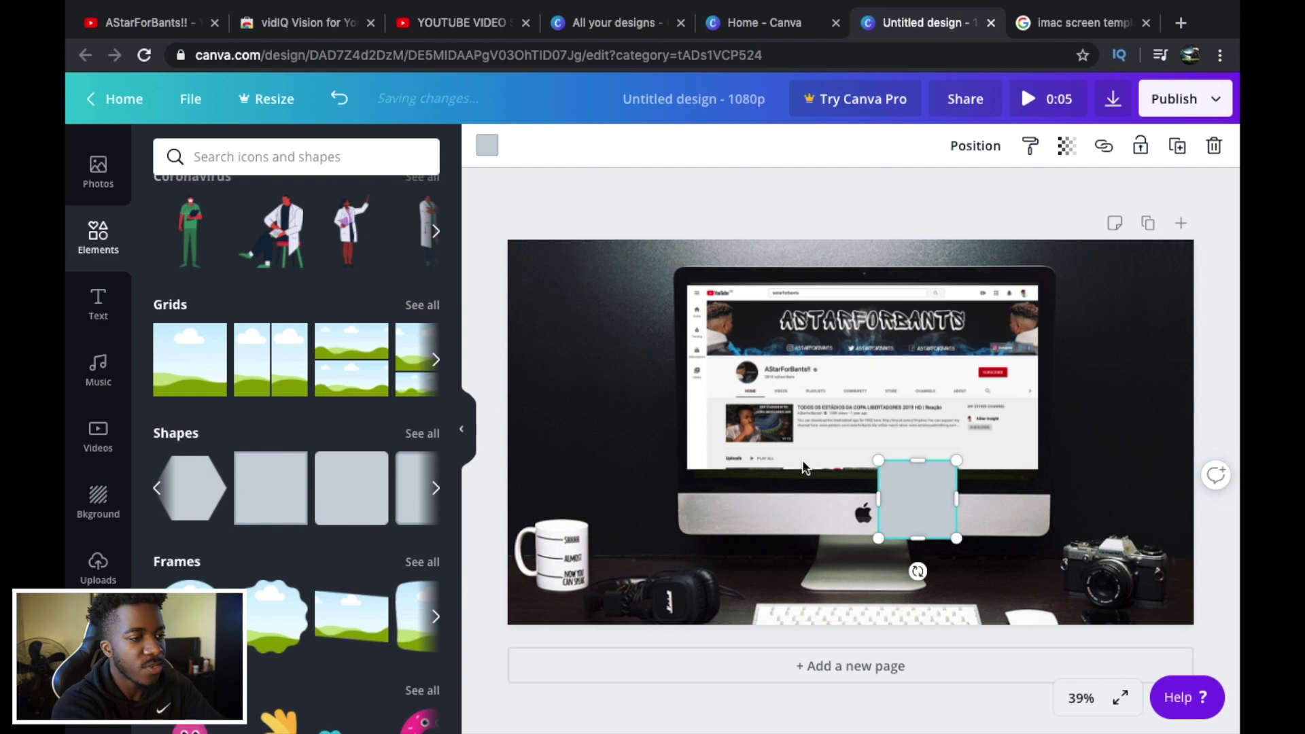
pyautogui.moveTo(972, 505); pyautogui.dragTo(1014, 382)
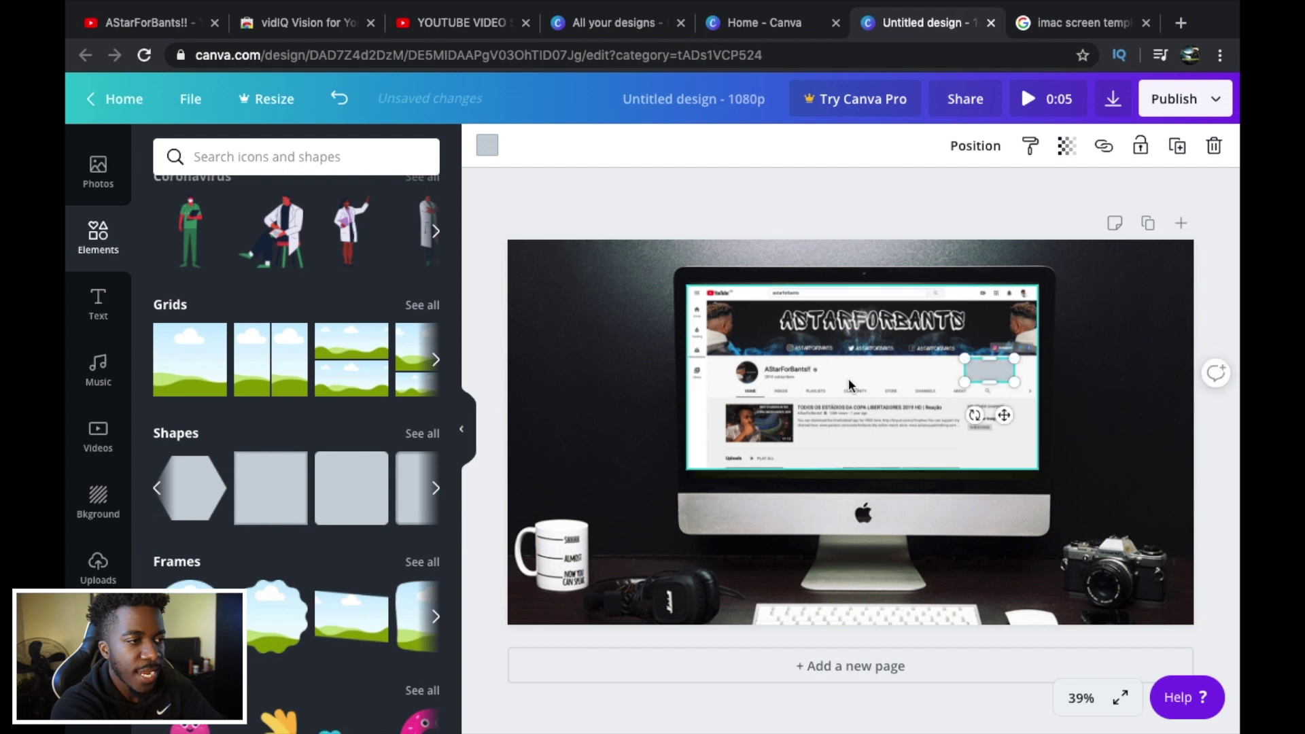
# Step: Recolour the rectangle over the Subscribe button white to blend in with the channel page background
pyautogui.click(487, 147)
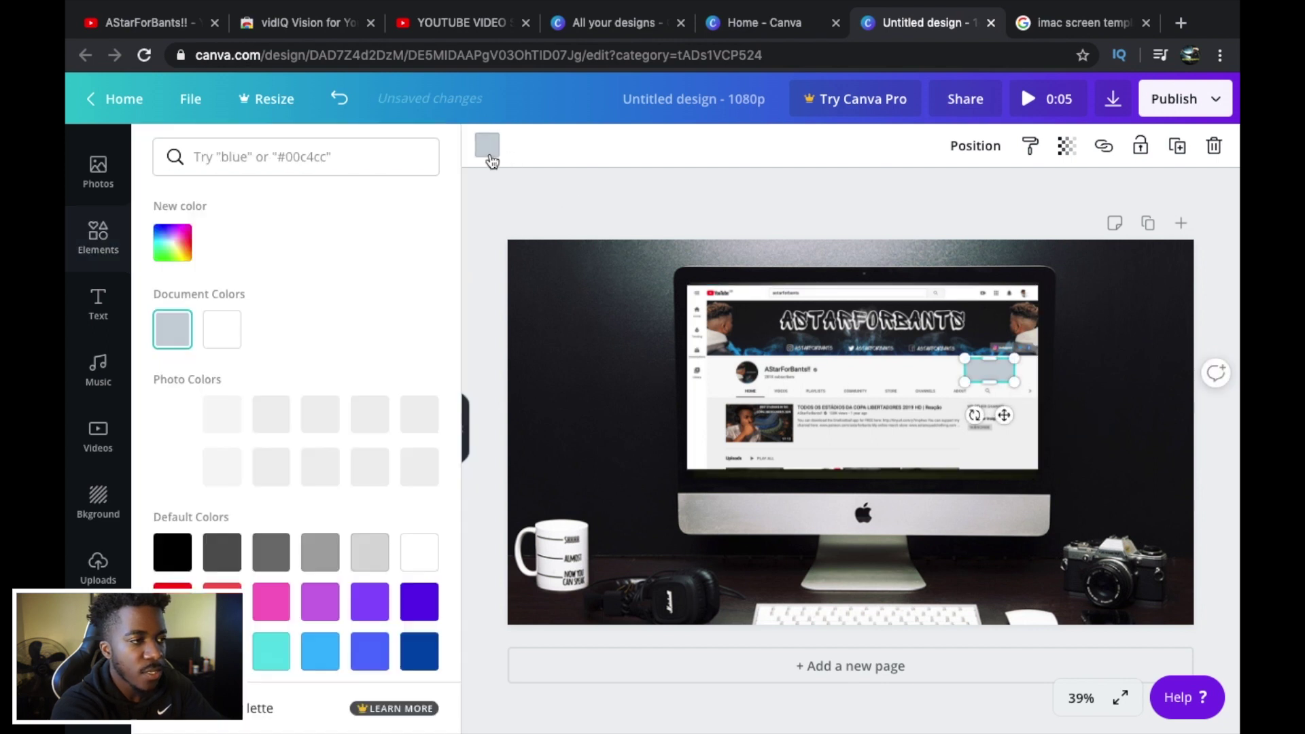
pyautogui.click(221, 329)
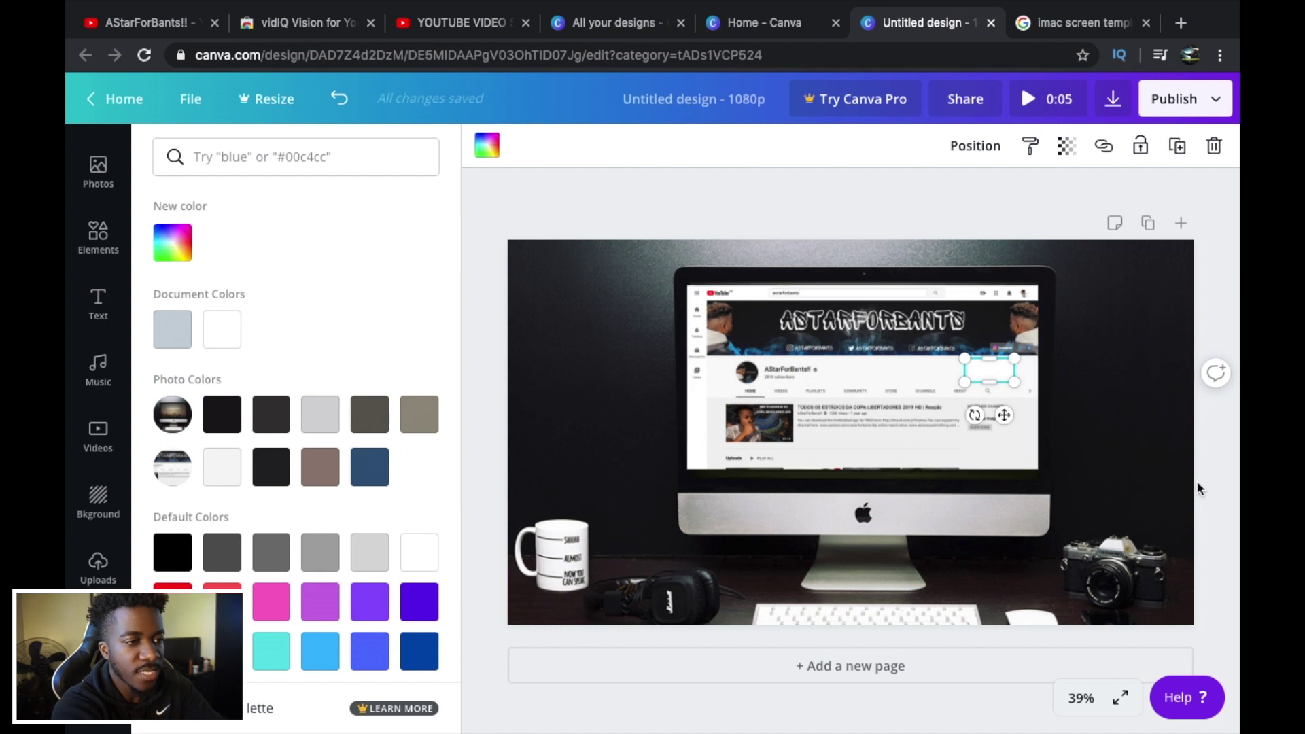
pyautogui.click(924, 388)
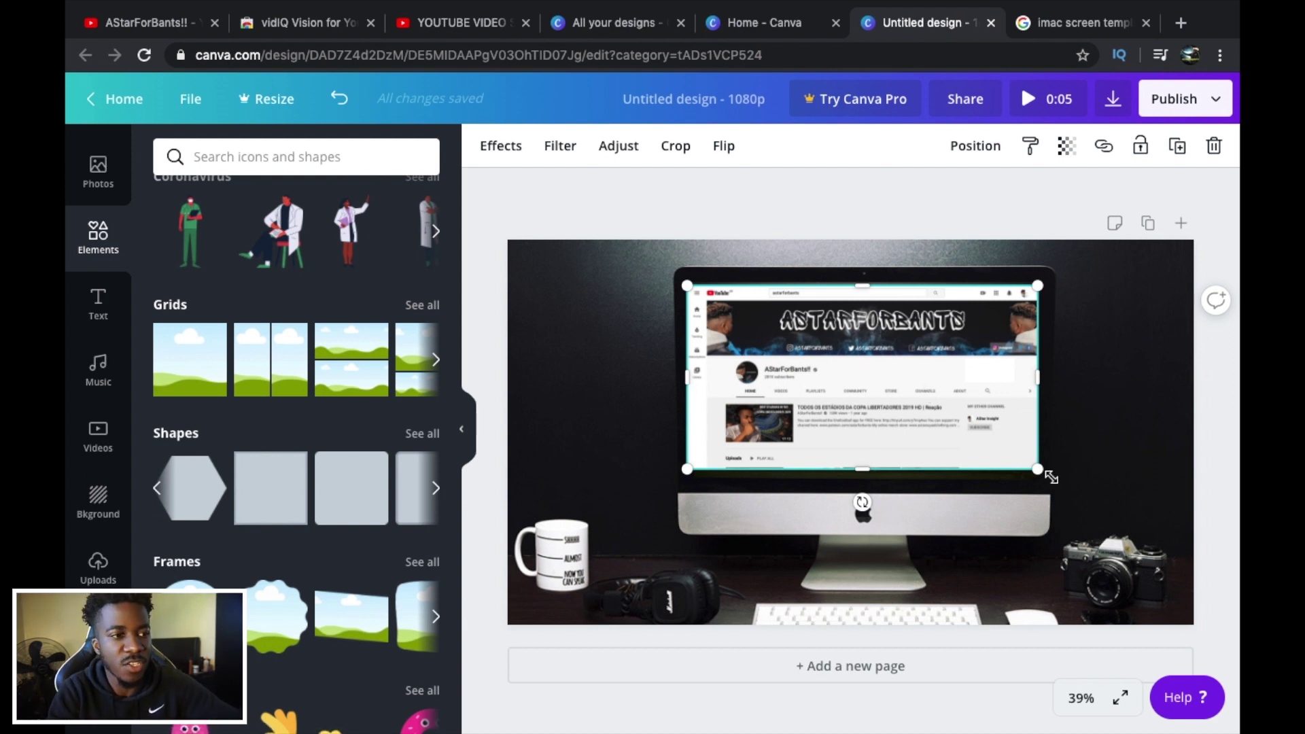
pyautogui.click(1095, 466)
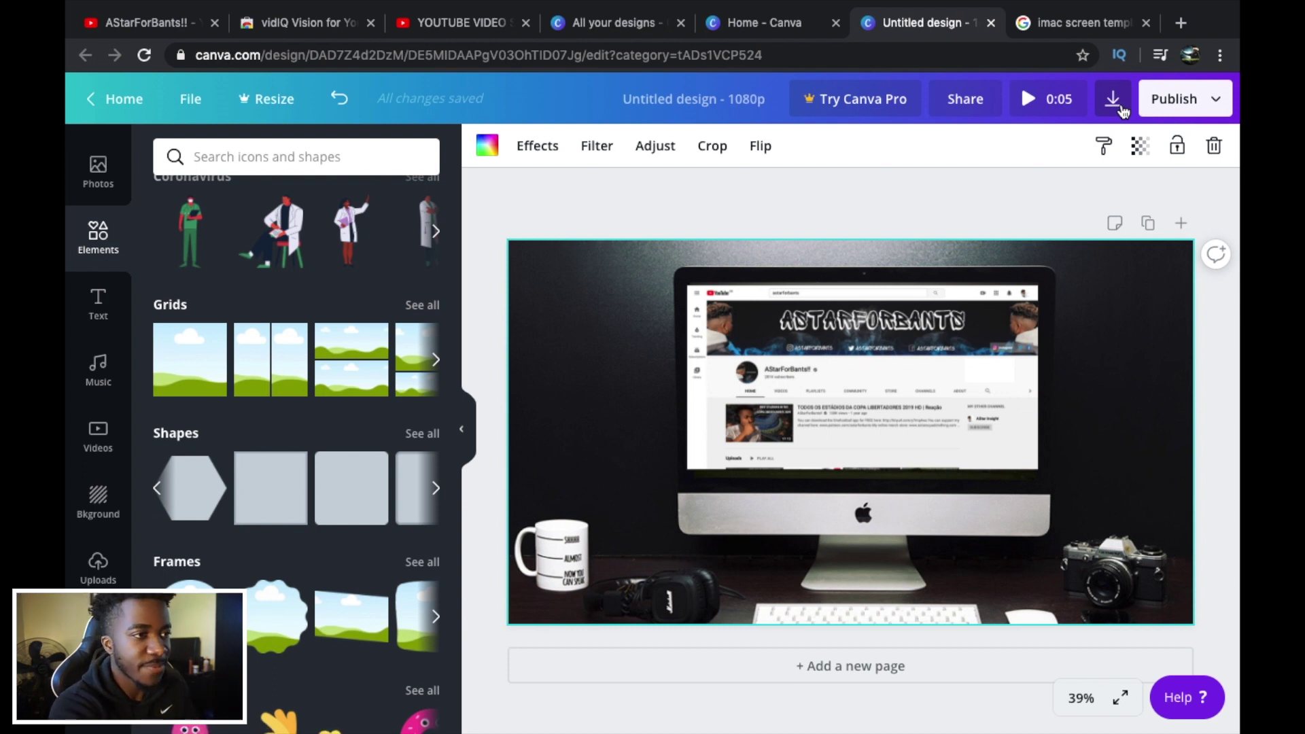
# Step: Switch from the Canva design to the minimized iMovie window with the My Movie project
pyautogui.moveTo(1115, 6)
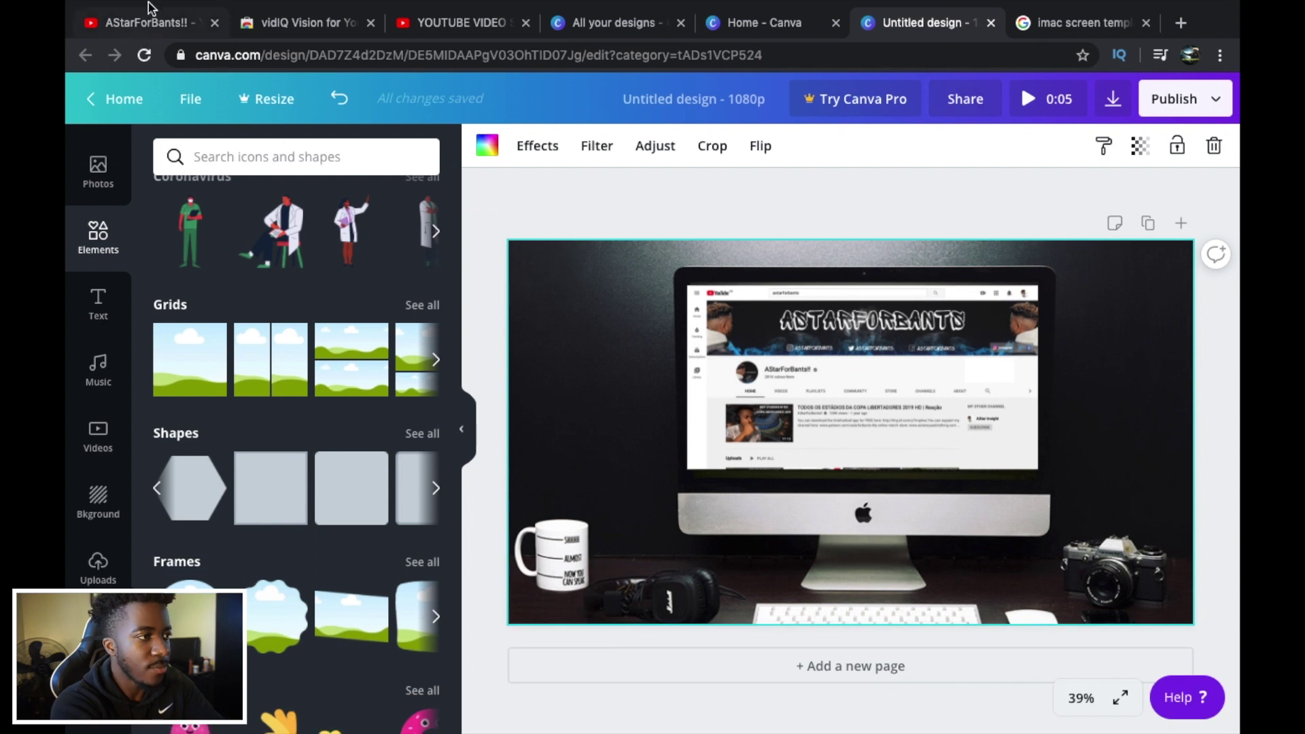
pyautogui.moveTo(468, 730)
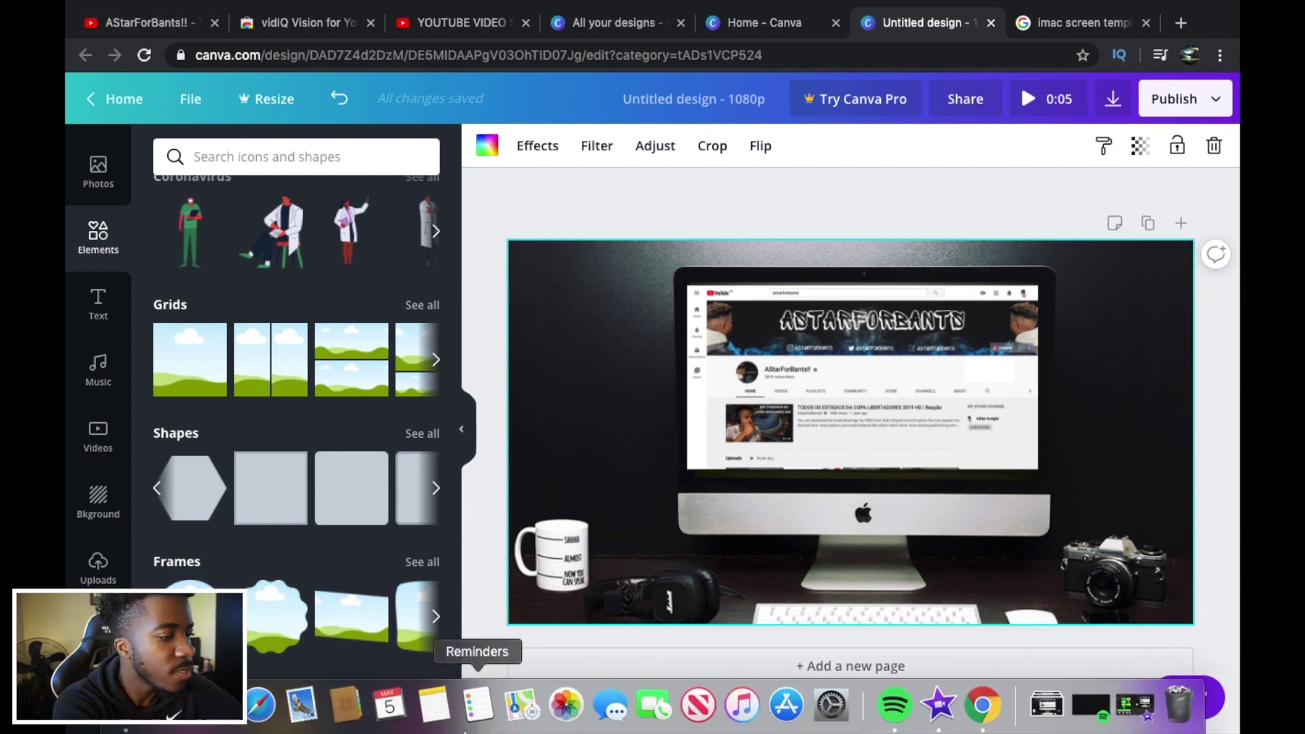
pyautogui.hotkey('ctrl', 'Down')
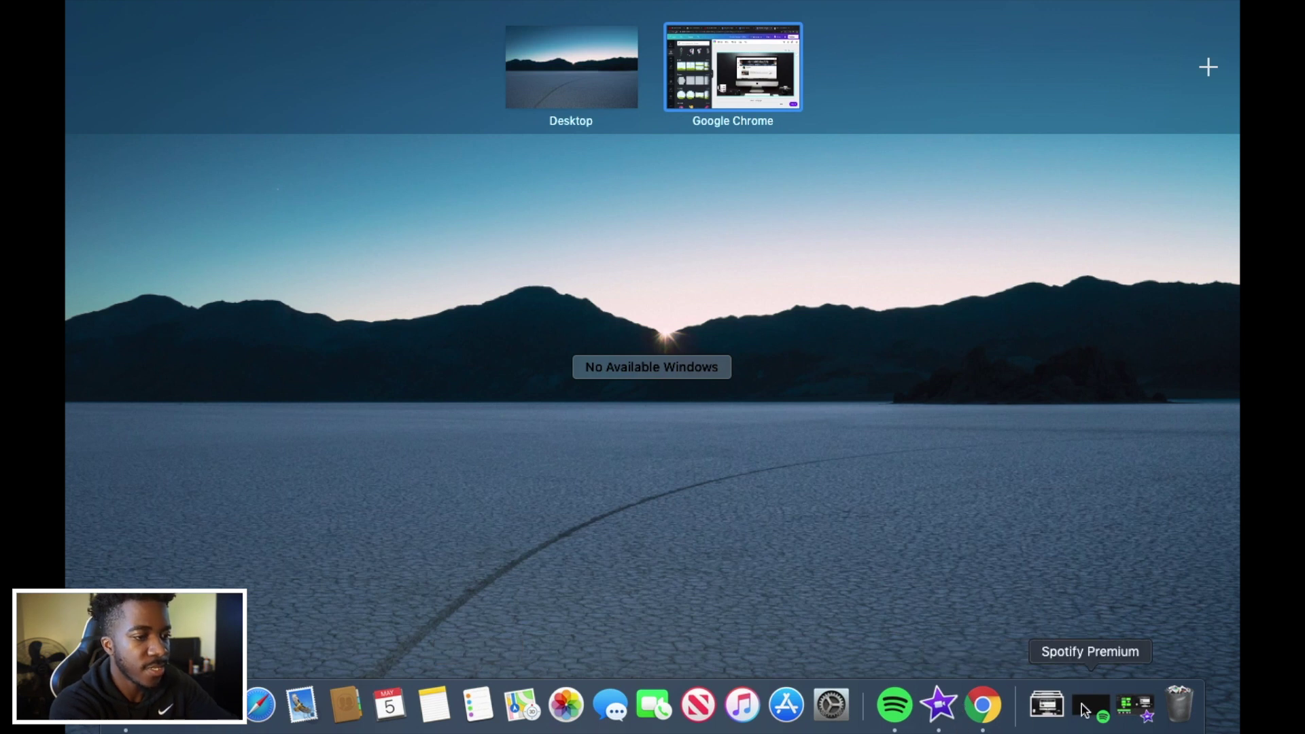
pyautogui.click(1134, 707)
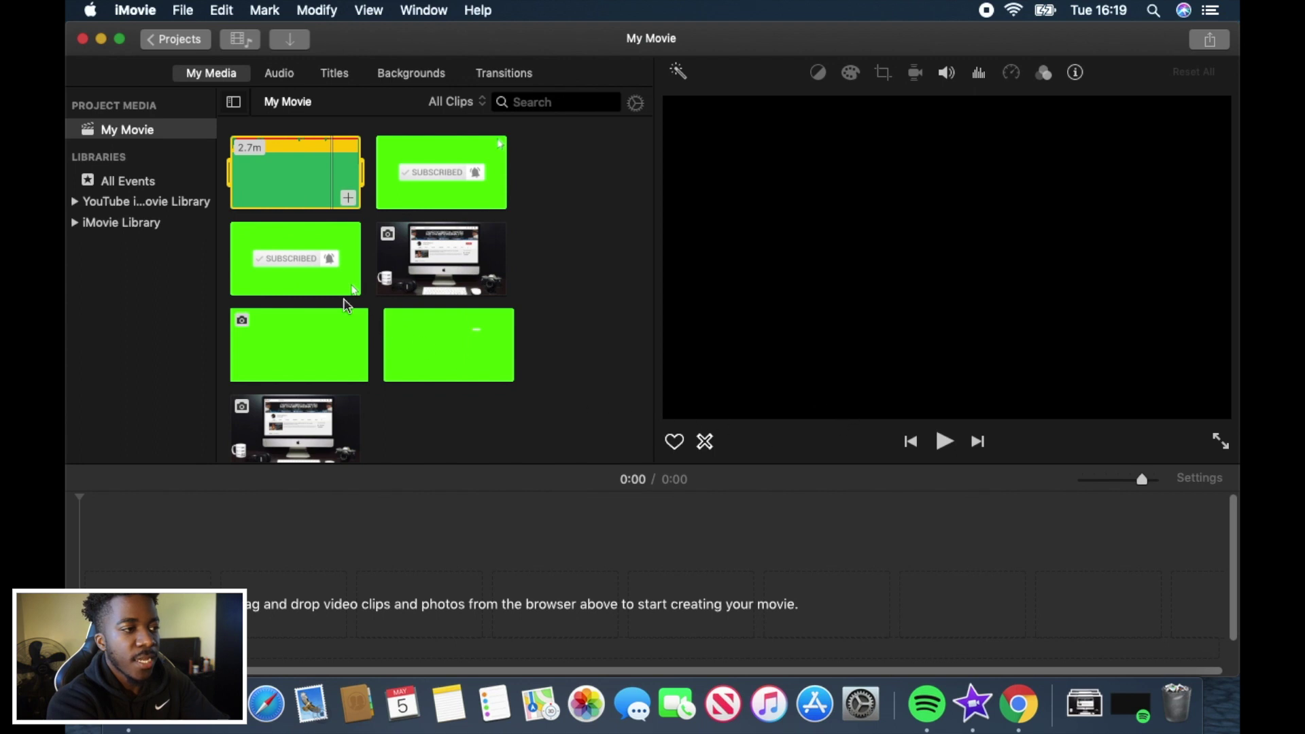
# Step: Preview the 8-second green-screen Subscribed button clip in full screen and pause the playback
pyautogui.click(317, 285)
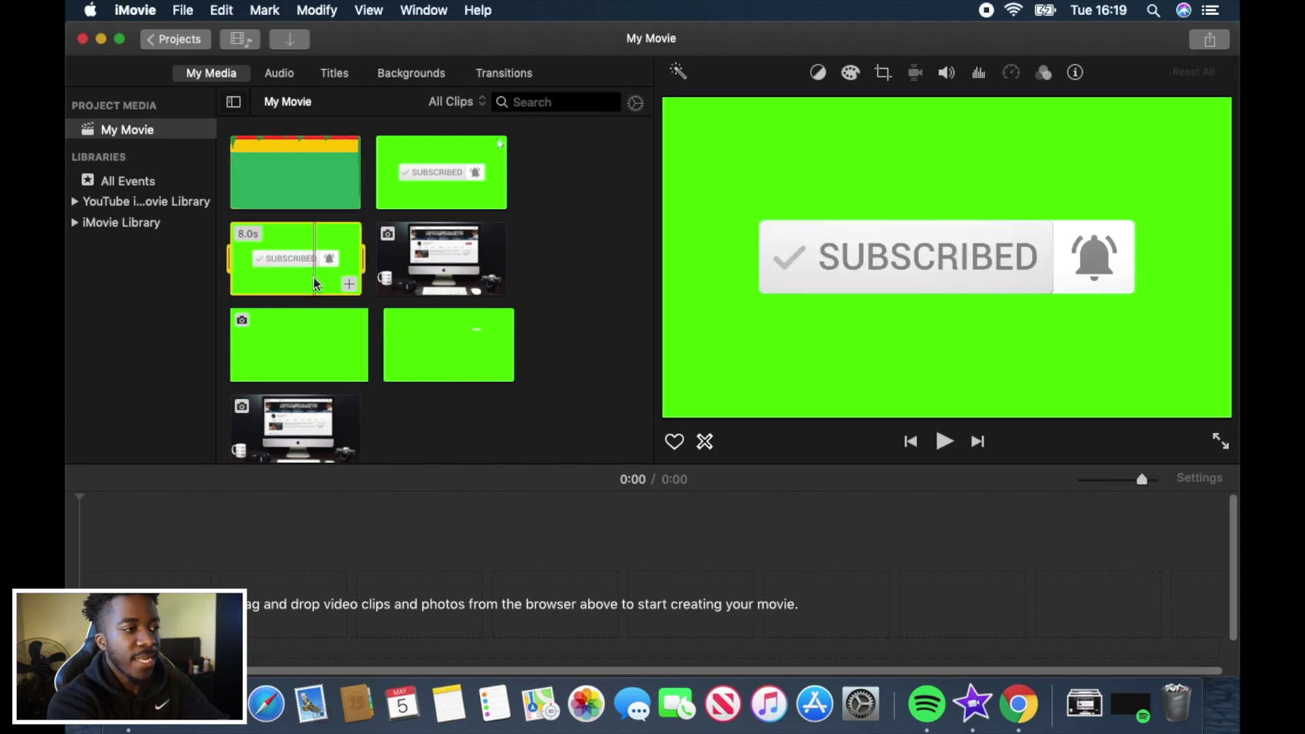
pyautogui.click(1219, 441)
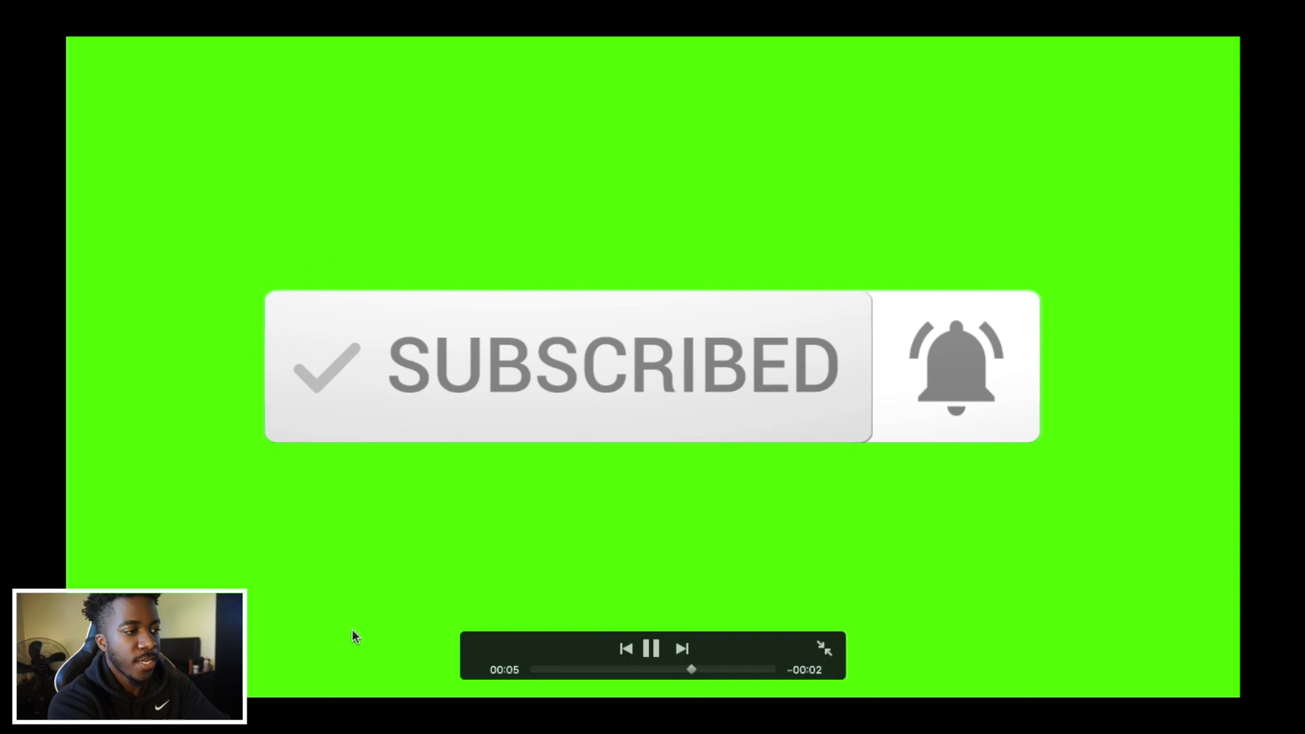
pyautogui.click(652, 649)
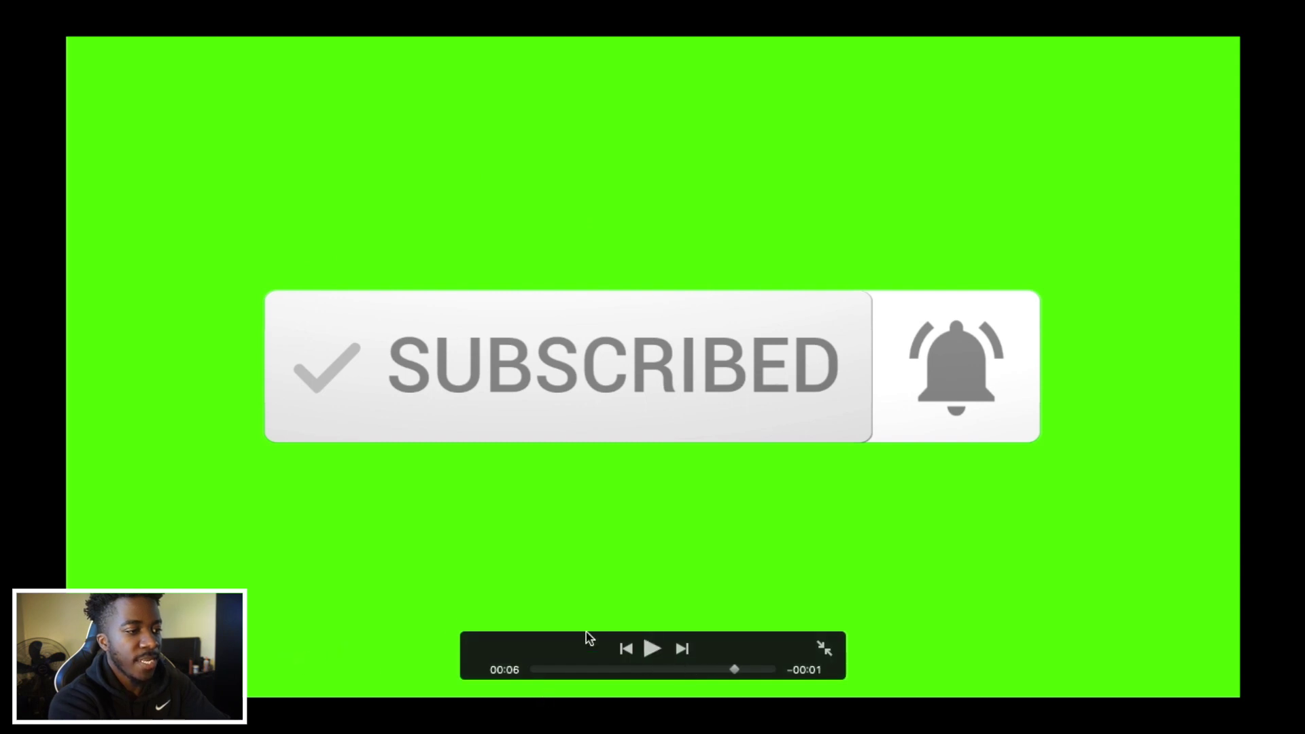